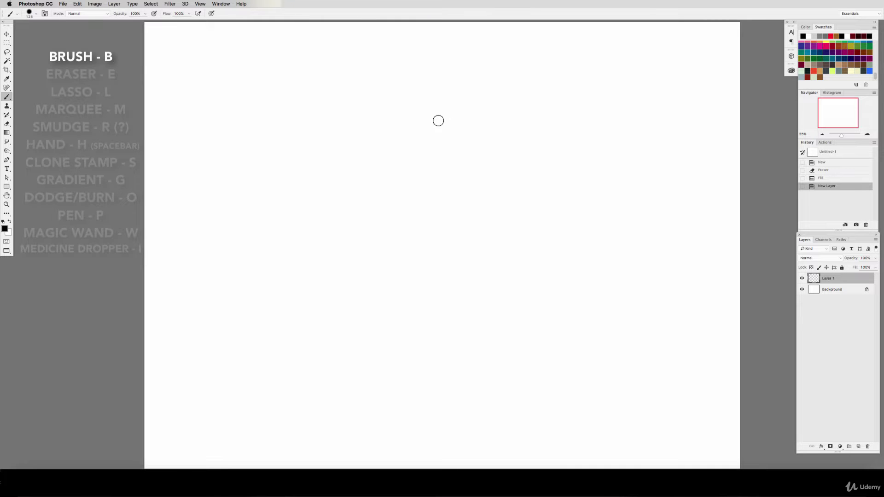
# Paint four black zigzag strokes and one short black line on Layer 1 with the Brush tool
pyautogui.moveTo(453, 111)
pyautogui.mouseDown()
pyautogui.moveTo(411, 159)
pyautogui.moveTo(526, 214)
pyautogui.moveTo(537, 266)
pyautogui.mouseUp()
pyautogui.moveTo(514, 98)
pyautogui.mouseDown()
pyautogui.moveTo(615, 242)
pyautogui.moveTo(596, 257)
pyautogui.mouseUp()
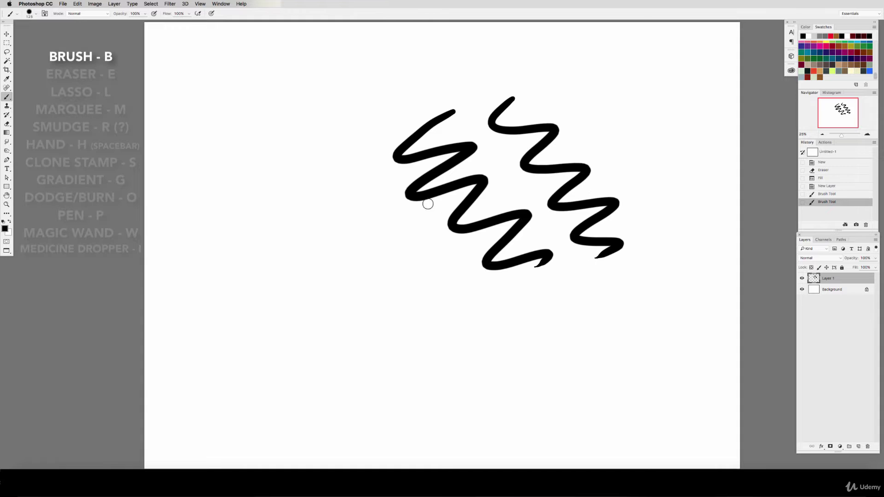
pyautogui.moveTo(385, 179)
pyautogui.mouseDown()
pyautogui.moveTo(430, 285)
pyautogui.moveTo(486, 333)
pyautogui.moveTo(470, 341)
pyautogui.mouseUp()
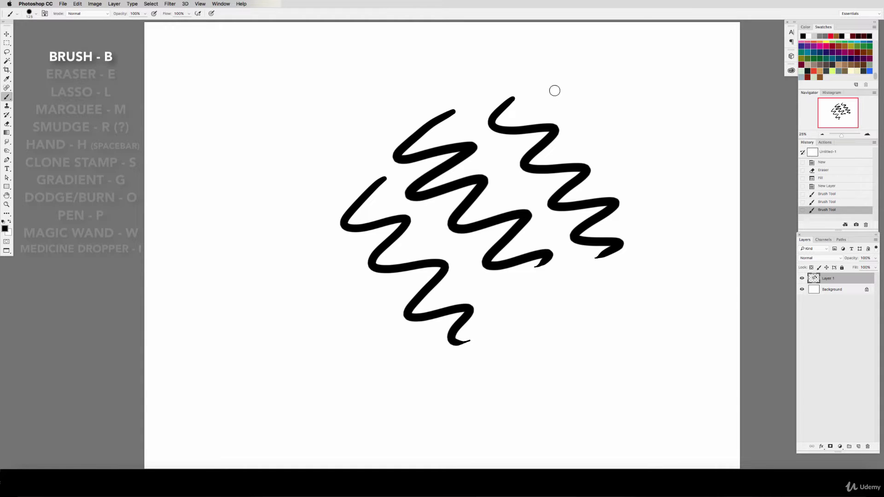
pyautogui.moveTo(559, 79); pyautogui.dragTo(663, 202)
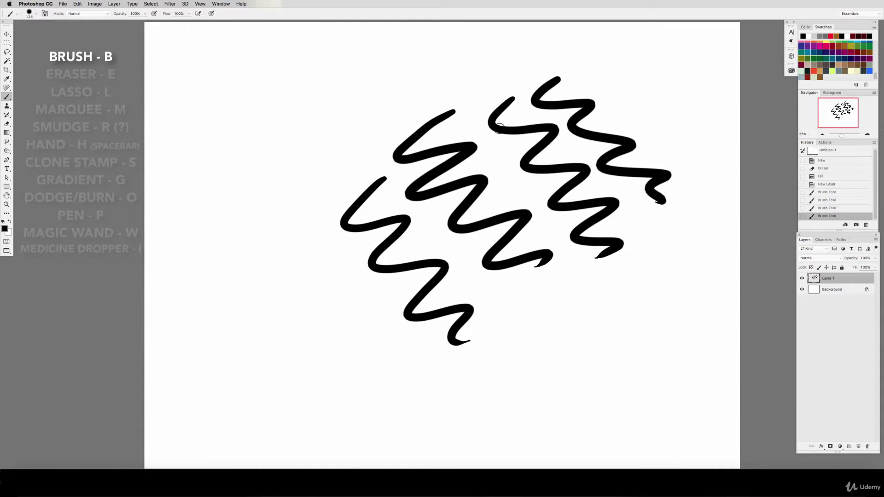
pyautogui.moveTo(421, 75); pyautogui.dragTo(368, 102)
# Pick the yellow-green swatch and paint three short strokes around the upper black zigzags
pyautogui.click(833, 70)
pyautogui.moveTo(454, 54); pyautogui.dragTo(511, 82)
pyautogui.moveTo(417, 102); pyautogui.dragTo(379, 135)
pyautogui.moveTo(332, 83); pyautogui.dragTo(366, 128)
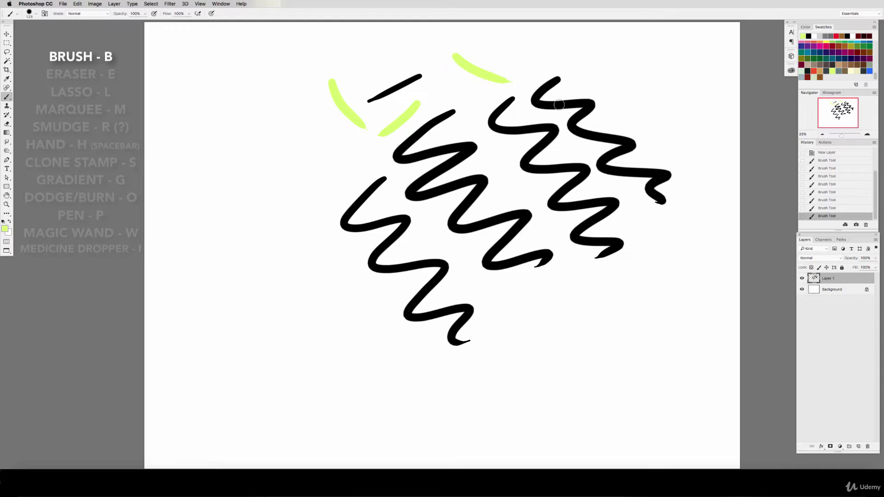
# Reduce the Eraser to size 300 and erase all the black and yellow-green strokes from Layer 1
pyautogui.press('e')
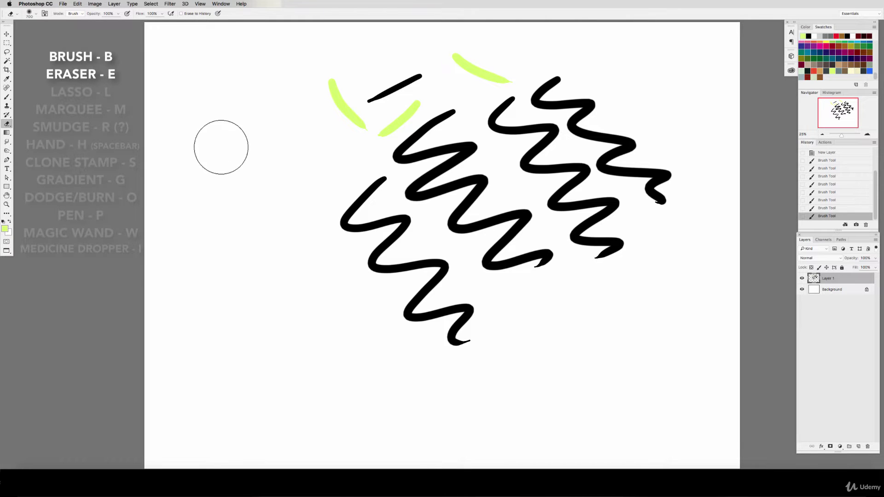
pyautogui.press('[')
pyautogui.press('[')
pyautogui.press('[')
pyautogui.press('[')
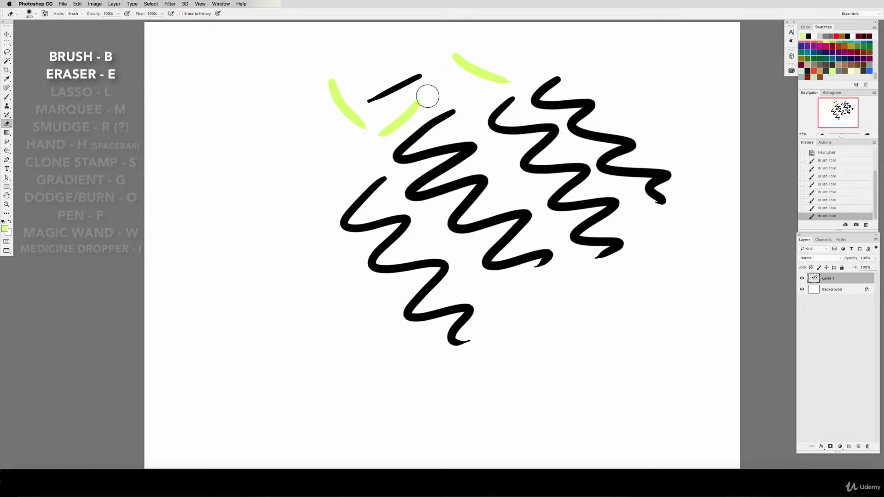
pyautogui.moveTo(427, 96)
pyautogui.mouseDown()
pyautogui.moveTo(437, 185)
pyautogui.moveTo(475, 207)
pyautogui.moveTo(459, 228)
pyautogui.mouseUp()
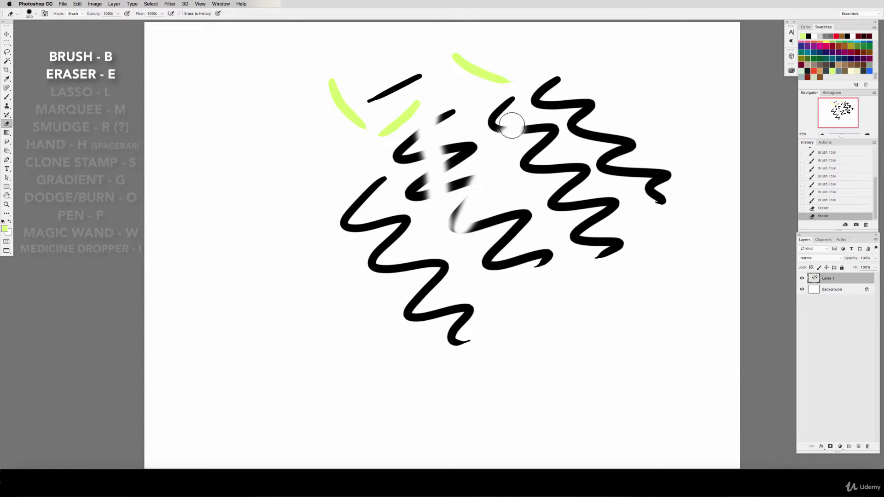
pyautogui.moveTo(511, 126)
pyautogui.mouseDown()
pyautogui.moveTo(548, 123)
pyautogui.moveTo(536, 159)
pyautogui.moveTo(485, 118)
pyautogui.moveTo(602, 144)
pyautogui.moveTo(565, 200)
pyautogui.moveTo(521, 212)
pyautogui.moveTo(591, 216)
pyautogui.moveTo(516, 201)
pyautogui.moveTo(380, 275)
pyautogui.moveTo(421, 218)
pyautogui.moveTo(404, 203)
pyautogui.moveTo(343, 190)
pyautogui.moveTo(423, 178)
pyautogui.moveTo(394, 111)
pyautogui.moveTo(405, 85)
pyautogui.mouseUp()
pyautogui.moveTo(477, 51); pyautogui.dragTo(480, 73)
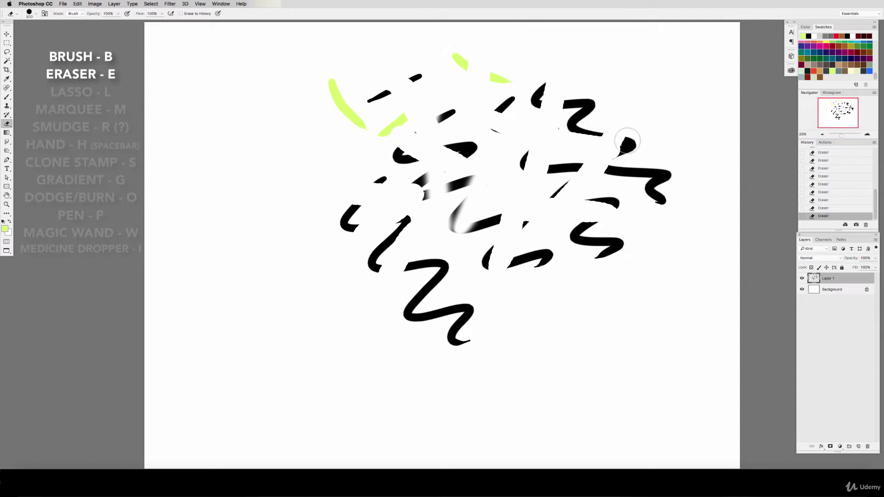
pyautogui.moveTo(627, 142)
pyautogui.mouseDown()
pyautogui.moveTo(619, 94)
pyautogui.moveTo(575, 87)
pyautogui.moveTo(368, 101)
pyautogui.moveTo(361, 158)
pyautogui.moveTo(493, 139)
pyautogui.moveTo(369, 283)
pyautogui.moveTo(472, 255)
pyautogui.moveTo(511, 267)
pyautogui.moveTo(449, 338)
pyautogui.moveTo(581, 228)
pyautogui.moveTo(655, 192)
pyautogui.moveTo(563, 180)
pyautogui.moveTo(523, 212)
pyautogui.moveTo(641, 219)
pyautogui.moveTo(588, 234)
pyautogui.moveTo(644, 139)
pyautogui.moveTo(494, 161)
pyautogui.moveTo(476, 58)
pyautogui.moveTo(460, 48)
pyautogui.moveTo(309, 112)
pyautogui.moveTo(315, 143)
pyautogui.moveTo(558, 79)
pyautogui.moveTo(341, 324)
pyautogui.moveTo(422, 304)
pyautogui.mouseUp()
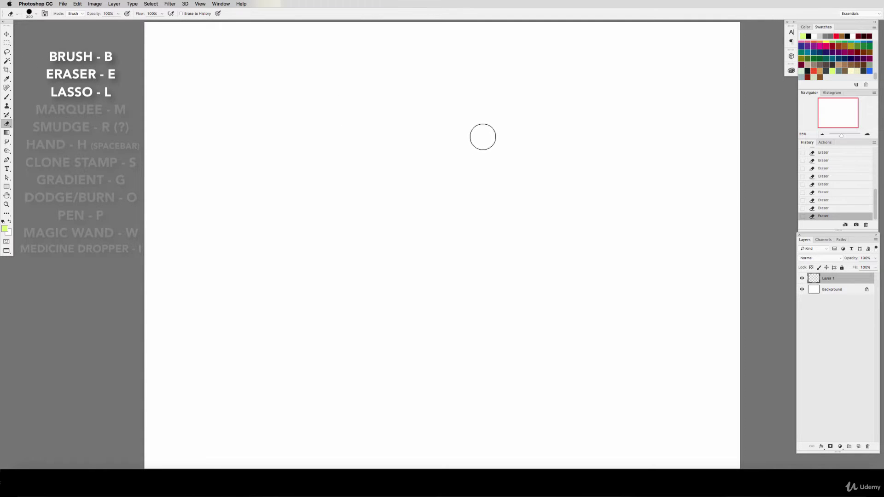
# Draw a freeform, curvy blob-shaped selection in the canvas's upper-left area with the Lasso tool
pyautogui.press('l')
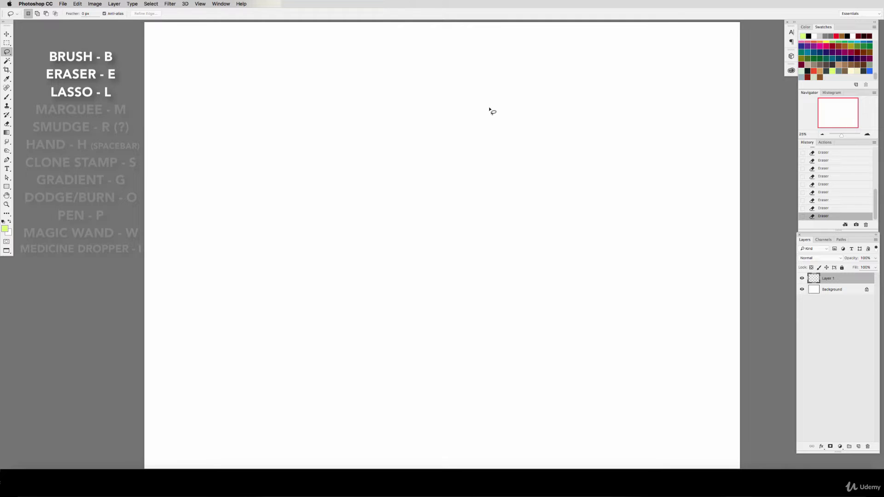
pyautogui.moveTo(439, 106)
pyautogui.mouseDown()
pyautogui.moveTo(364, 240)
pyautogui.moveTo(451, 280)
pyautogui.moveTo(562, 244)
pyautogui.moveTo(592, 194)
pyautogui.moveTo(586, 137)
pyautogui.moveTo(546, 110)
pyautogui.moveTo(512, 111)
pyautogui.mouseUp()
pyautogui.moveTo(322, 72)
pyautogui.mouseDown()
pyautogui.moveTo(242, 145)
pyautogui.moveTo(339, 197)
pyautogui.moveTo(382, 278)
pyautogui.moveTo(449, 155)
pyautogui.moveTo(422, 76)
pyautogui.moveTo(356, 30)
pyautogui.moveTo(327, 80)
pyautogui.mouseUp()
# Enlarge the brush to size 900 and paint the lasso selection full of yellow-green
pyautogui.press('b')
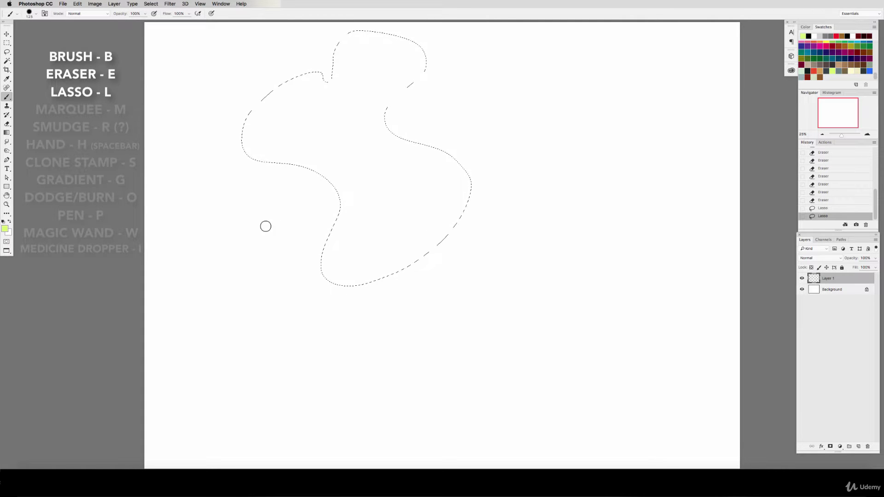
pyautogui.press(']')
pyautogui.press(']')
pyautogui.press(']')
pyautogui.press(']')
pyautogui.press(']')
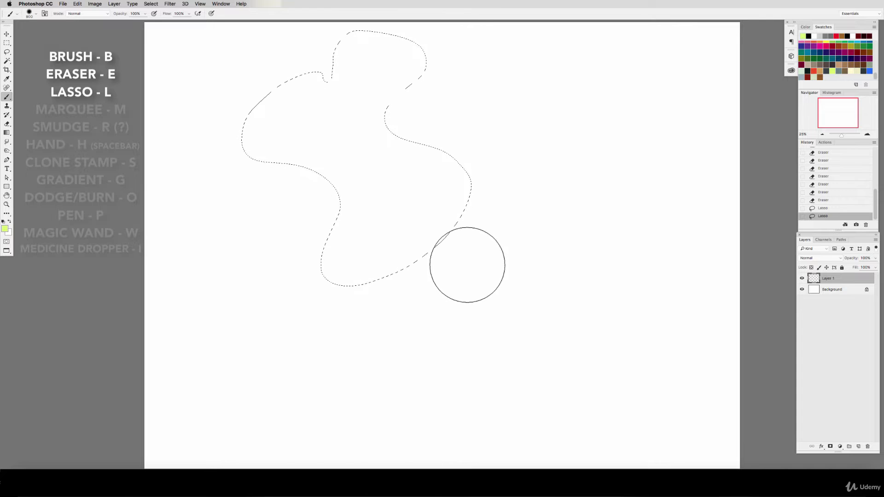
pyautogui.moveTo(448, 251)
pyautogui.mouseDown()
pyautogui.moveTo(361, 245)
pyautogui.moveTo(438, 245)
pyautogui.moveTo(251, 218)
pyautogui.moveTo(245, 185)
pyautogui.moveTo(215, 152)
pyautogui.moveTo(238, 104)
pyautogui.moveTo(257, 215)
pyautogui.moveTo(388, 223)
pyautogui.mouseUp()
# Erase several diagonal streaks across the yellow-green shape inside the active selection
pyautogui.press('e')
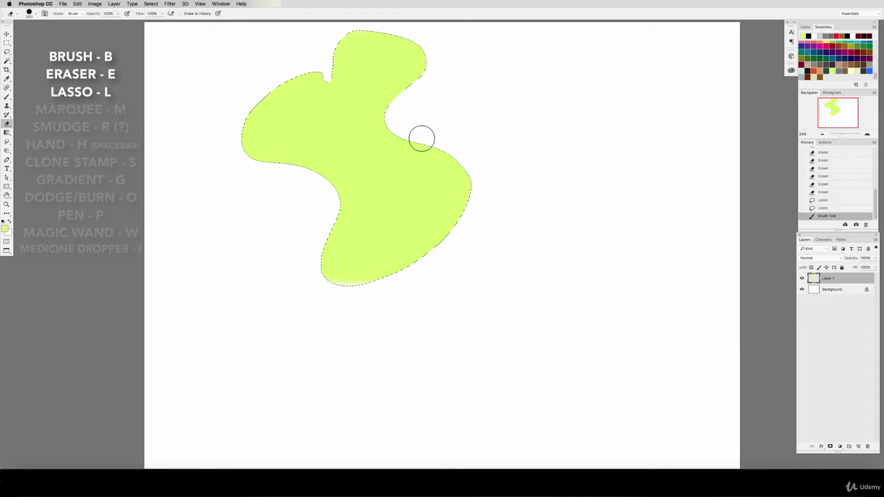
pyautogui.moveTo(277, 233); pyautogui.dragTo(557, 157)
pyautogui.moveTo(246, 286); pyautogui.dragTo(507, 180)
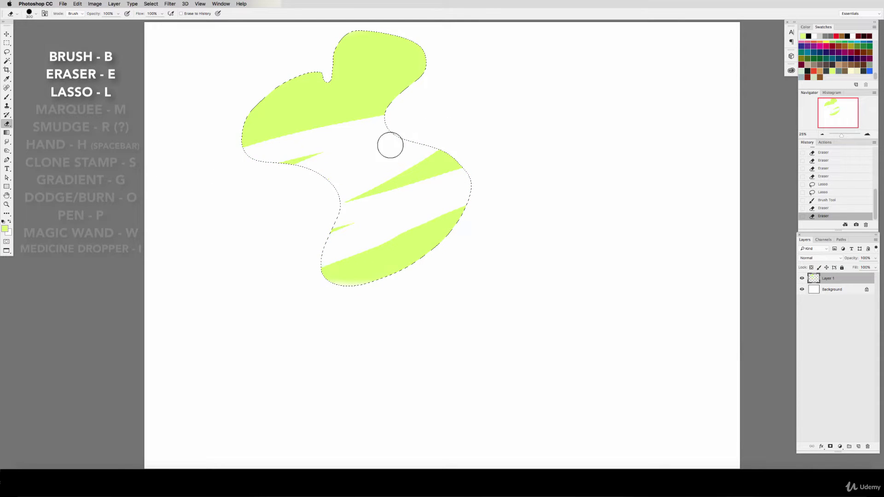
pyautogui.moveTo(230, 159); pyautogui.dragTo(519, 73)
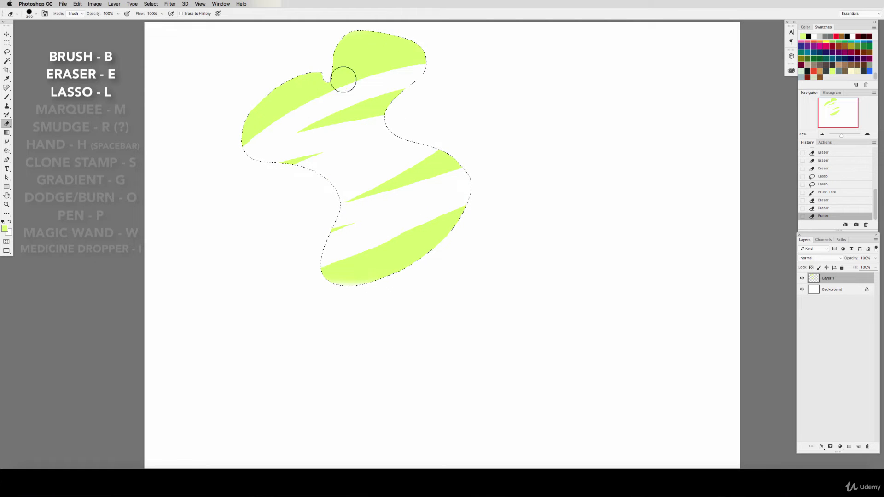
# Replace the selection with three separate rectangular marquee selections beside the green shape
pyautogui.click(6, 43)
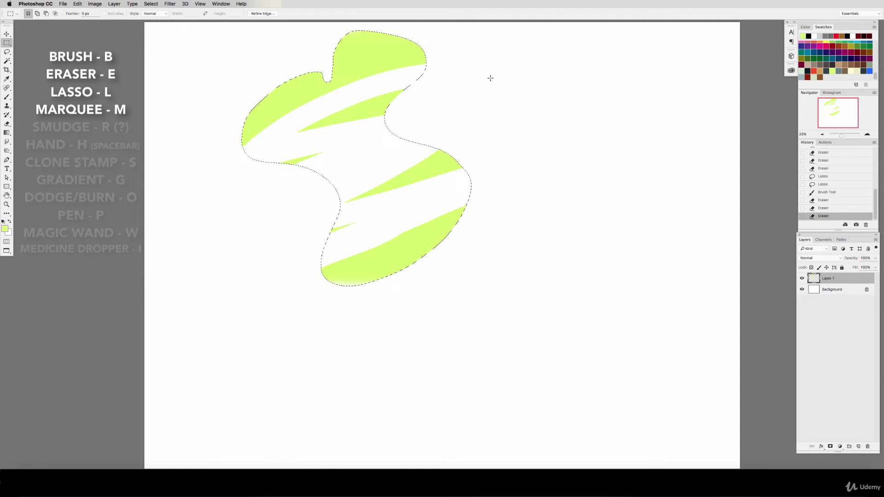
pyautogui.moveTo(494, 66); pyautogui.dragTo(636, 164)
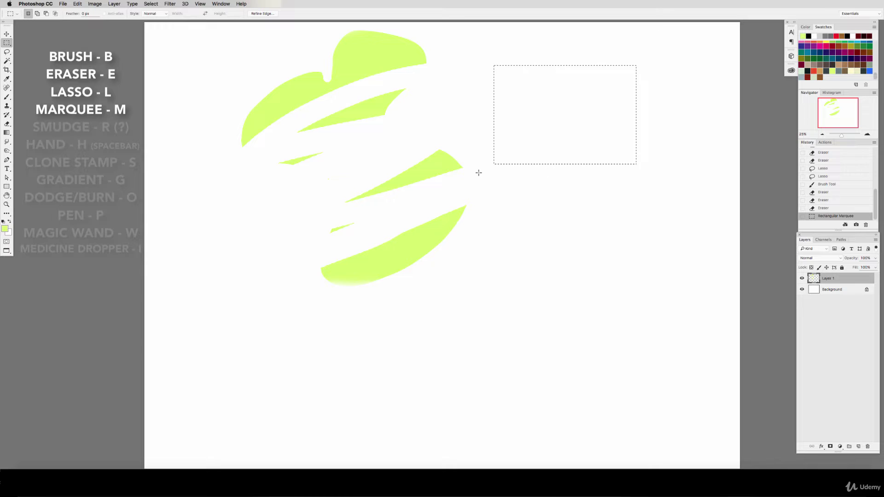
pyautogui.moveTo(478, 173); pyautogui.dragTo(559, 244)
pyautogui.moveTo(584, 208); pyautogui.dragTo(639, 276)
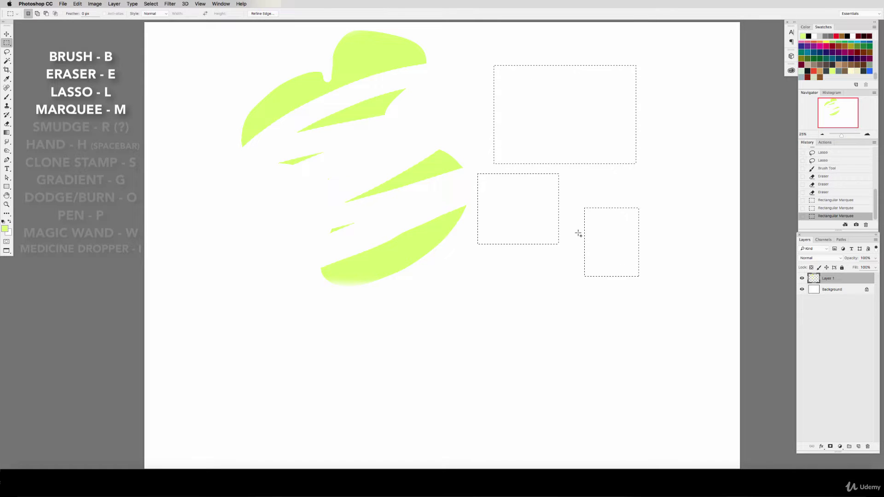
# Add three tall elliptical marquee selections around the selected rectangles
pyautogui.moveTo(6, 44); pyautogui.dragTo(37, 51)
pyautogui.moveTo(433, 72); pyautogui.dragTo(477, 136)
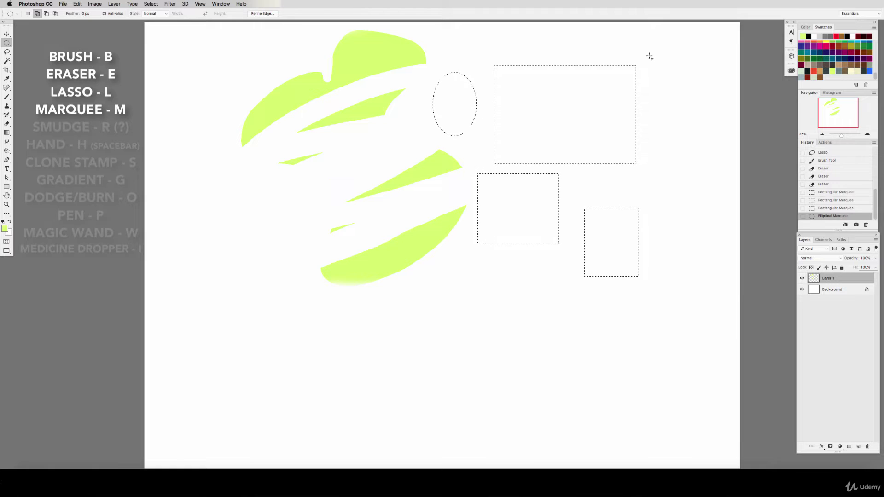
pyautogui.moveTo(649, 55); pyautogui.dragTo(707, 170)
pyautogui.moveTo(449, 255); pyautogui.dragTo(511, 368)
# Paint yellow-green over the rectangular and elliptical selections with the large brush, then deselect them
pyautogui.press('b')
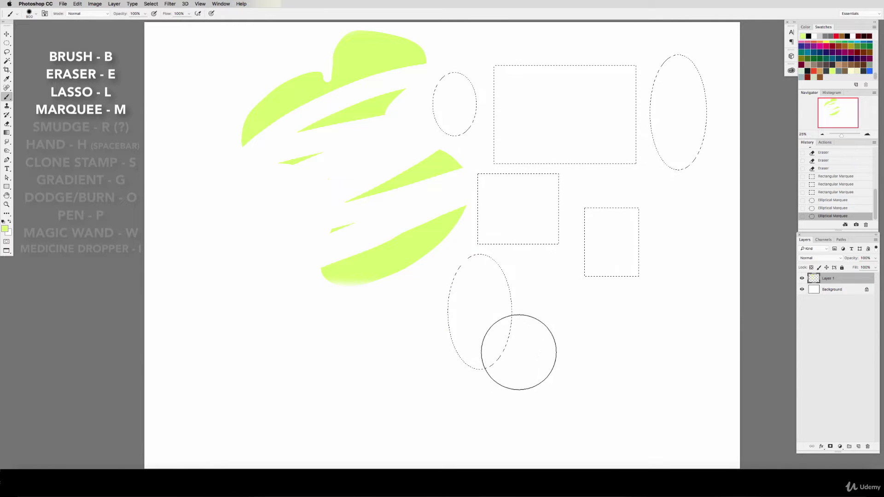
pyautogui.moveTo(511, 134)
pyautogui.mouseDown()
pyautogui.moveTo(449, 203)
pyautogui.moveTo(651, 168)
pyautogui.moveTo(379, 103)
pyautogui.moveTo(487, 150)
pyautogui.moveTo(617, 138)
pyautogui.mouseUp()
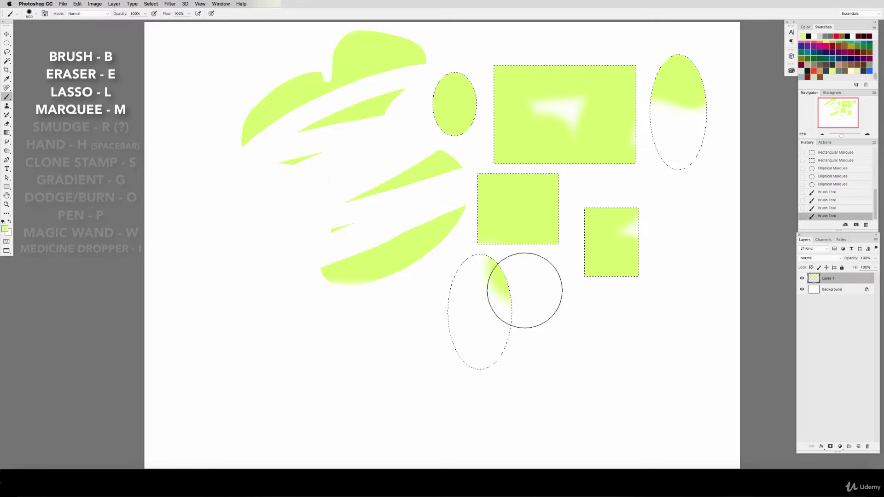
pyautogui.moveTo(524, 291); pyautogui.dragTo(541, 241)
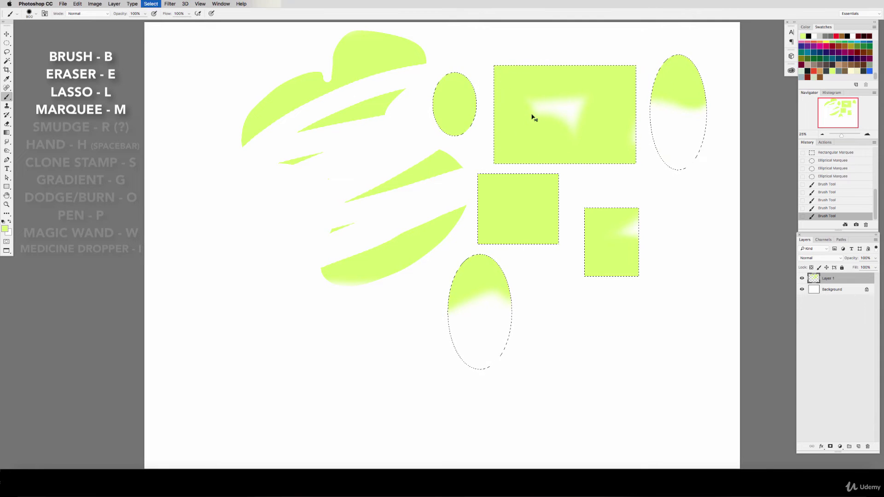
pyautogui.press('super+d')
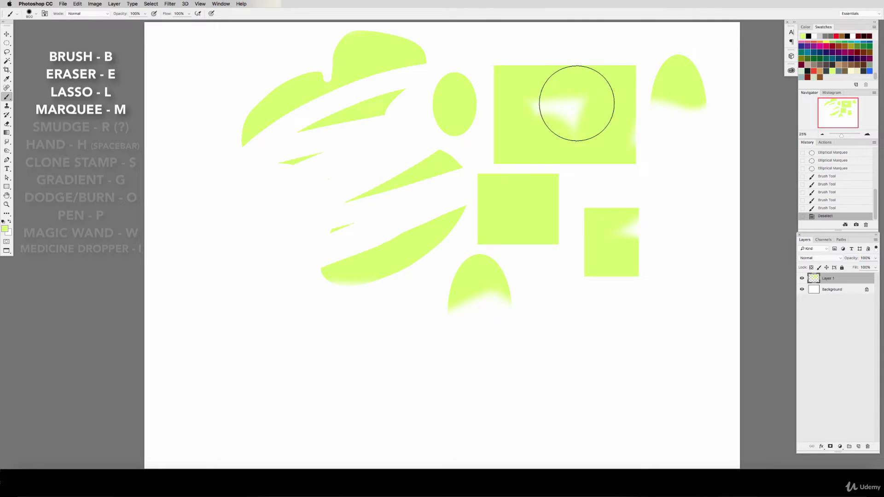
# Select the whole canvas, delete all of Layer 1's artwork and deselect
pyautogui.press('super+a')
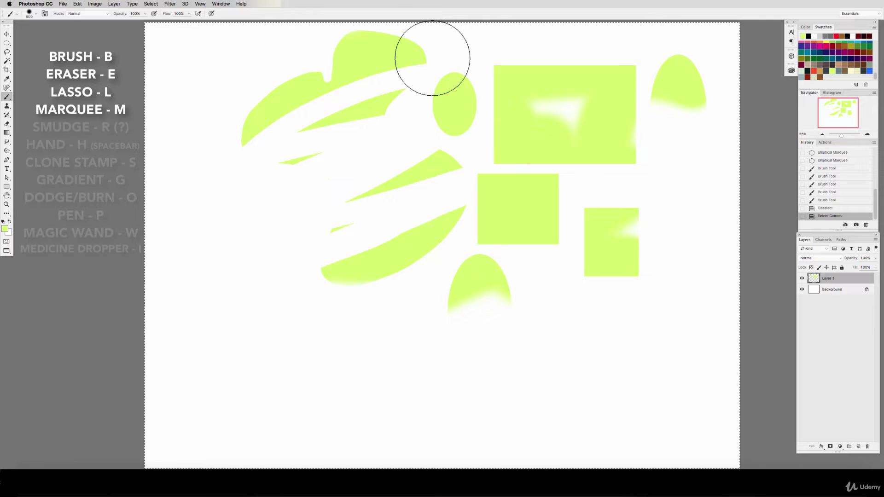
pyautogui.press('Delete')
pyautogui.press('super+d')
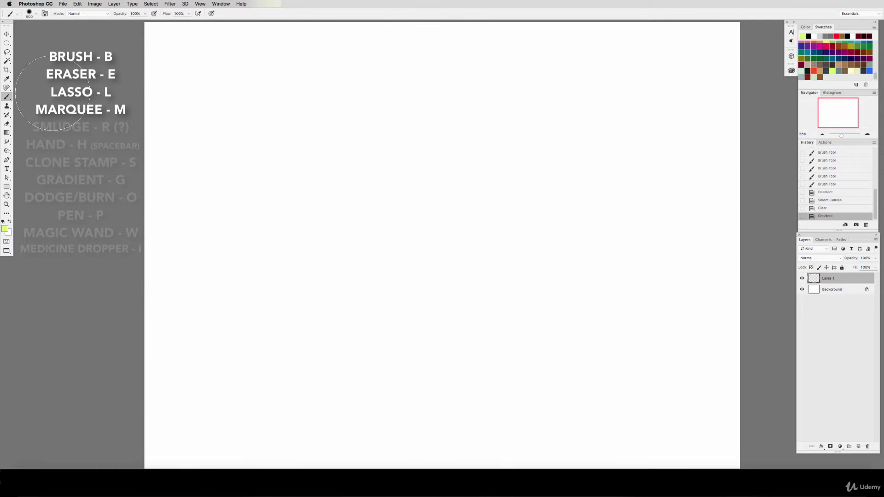
# Set brush opacity and flow to 60% and size to 1000, and paint overlapping translucent yellow-green dabs in the upper-left area
pyautogui.press('8')
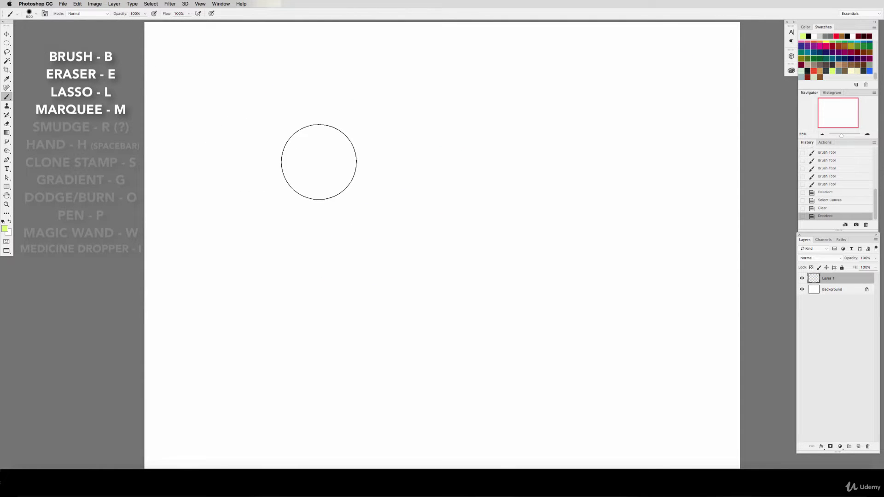
pyautogui.hotkey('shift', '8')
pyautogui.press(']')
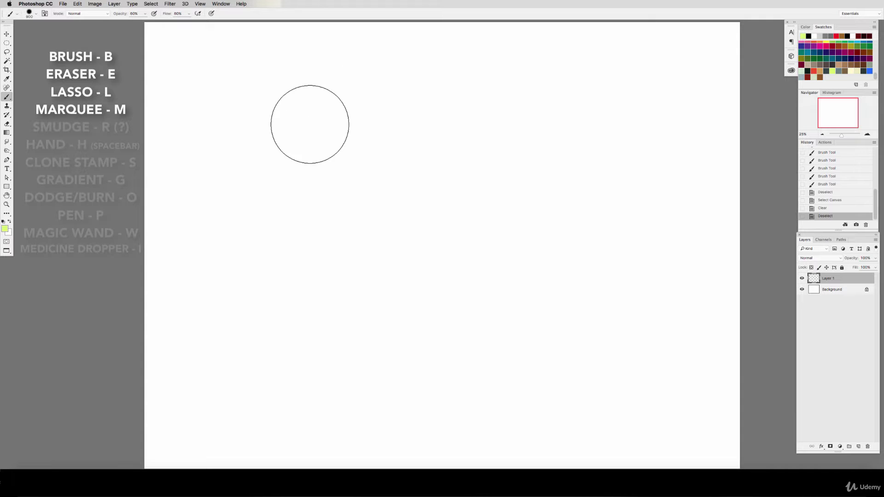
pyautogui.click(313, 126)
pyautogui.click(387, 148)
pyautogui.click(363, 184)
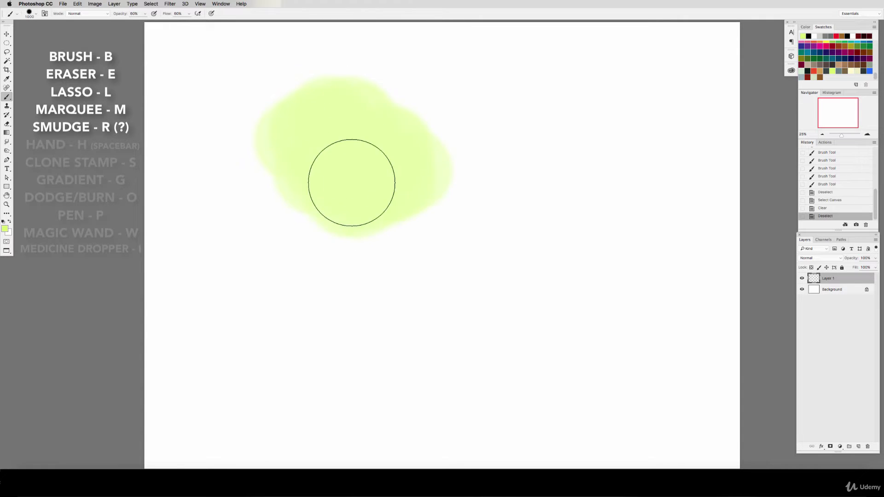
pyautogui.click(331, 184)
pyautogui.click(415, 152)
# Paint overlapping dark gray dabs across the green patch's right side, lowering the brush opacity to 40% partway through
pyautogui.click(833, 64)
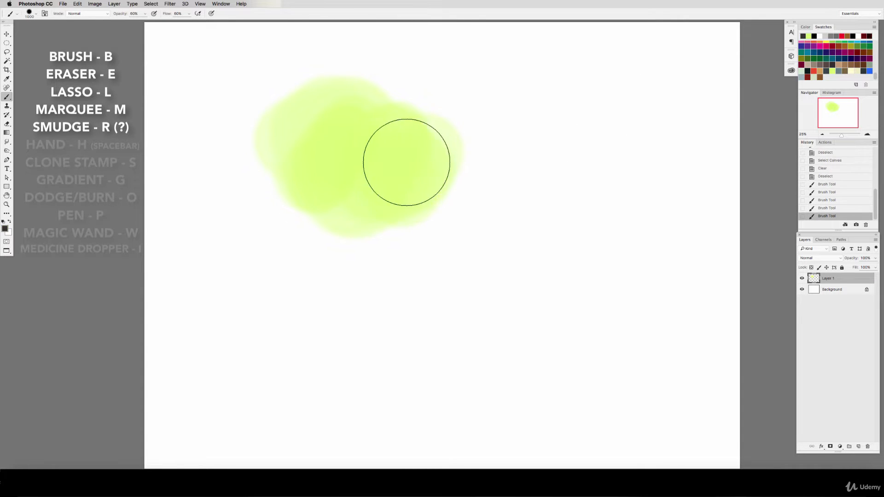
pyautogui.click(390, 182)
pyautogui.click(417, 203)
pyautogui.click(442, 219)
pyautogui.press('4')
pyautogui.click(357, 138)
pyautogui.click(369, 103)
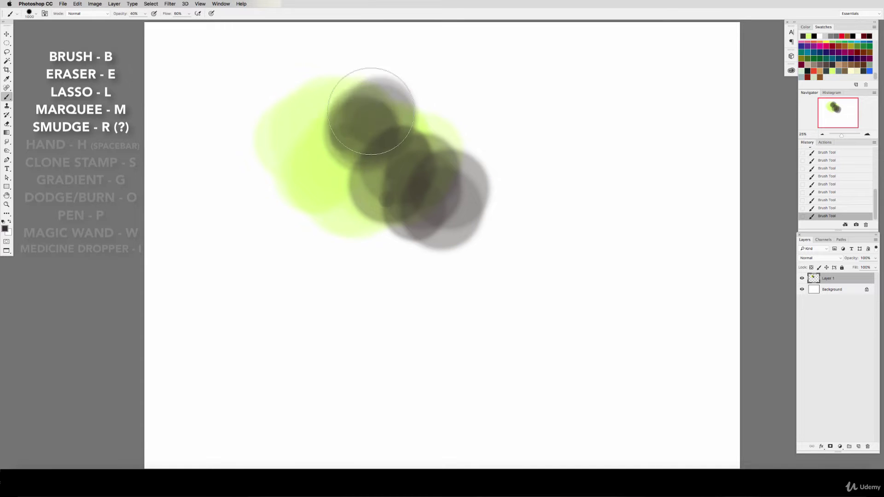
pyautogui.click(460, 138)
pyautogui.click(454, 158)
# Pick the red swatch, set brush opacity to 50% and paint overlapping dabs where the green and gray meet
pyautogui.click(814, 71)
pyautogui.press('5')
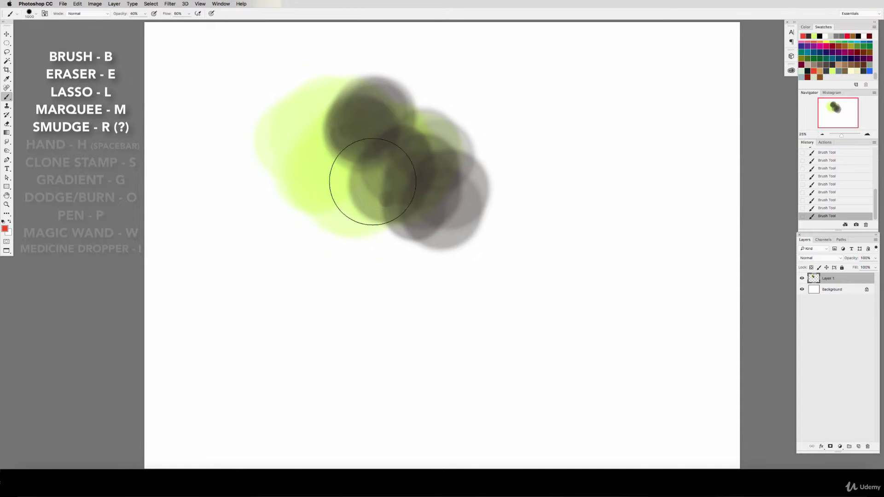
pyautogui.click(381, 202)
pyautogui.click(340, 193)
pyautogui.click(350, 188)
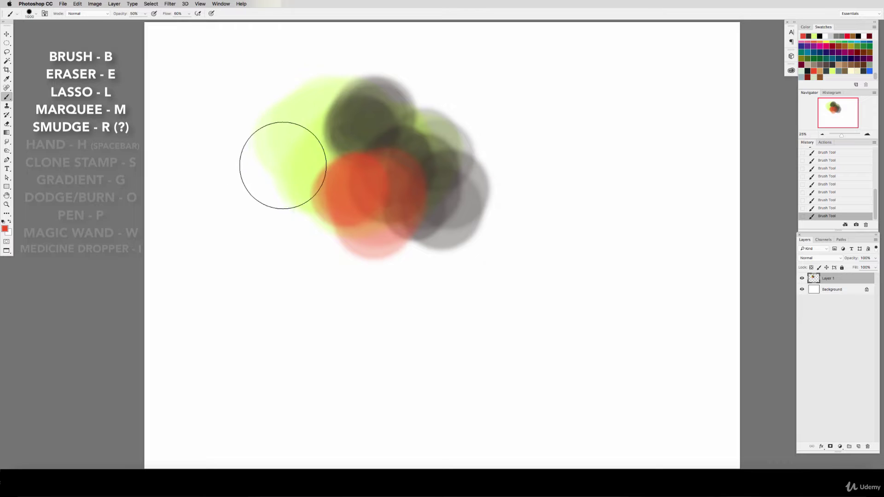
# Choose the Smudge tool, enlarge its brush to 300 and smear the lower edge of the red patch
pyautogui.click(7, 143)
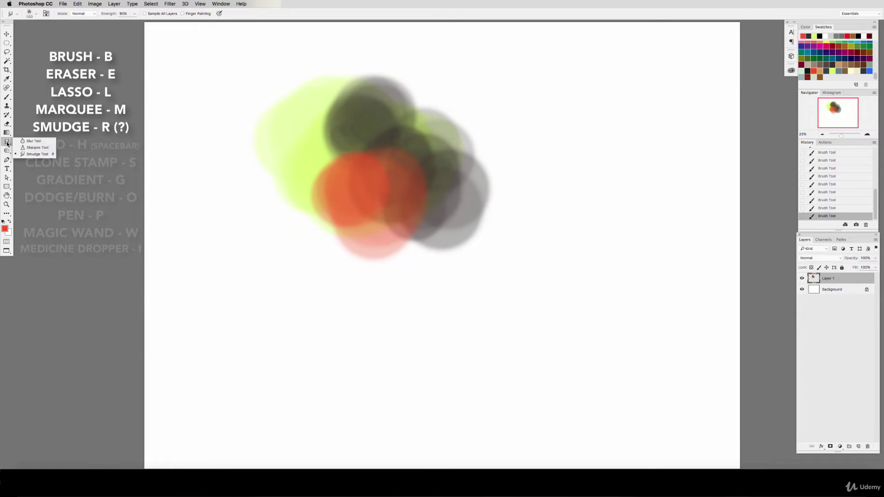
pyautogui.click(7, 144)
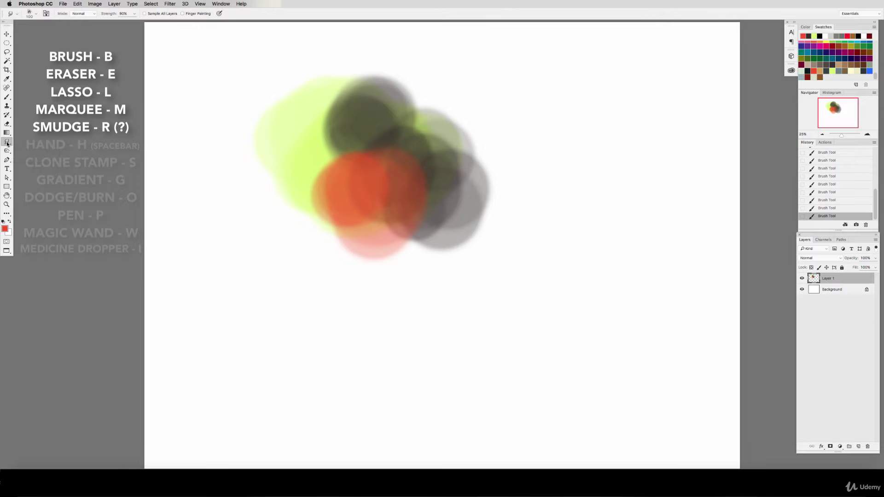
pyautogui.click(9, 144)
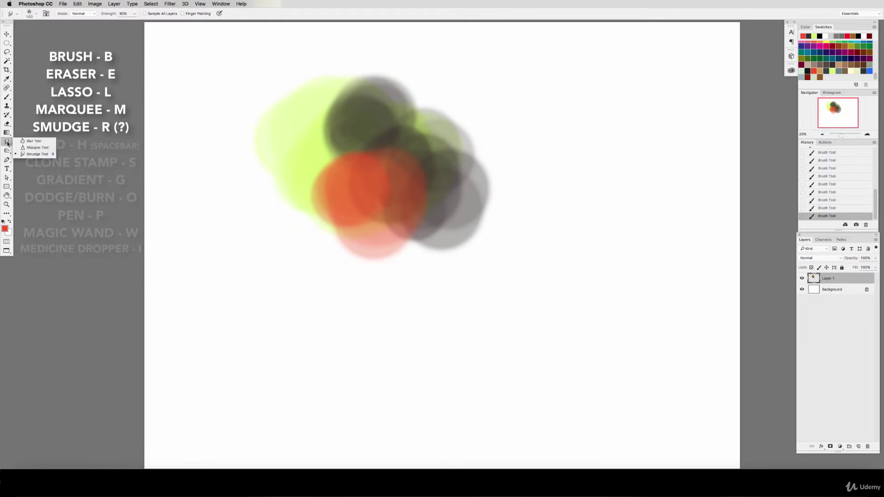
pyautogui.click(7, 142)
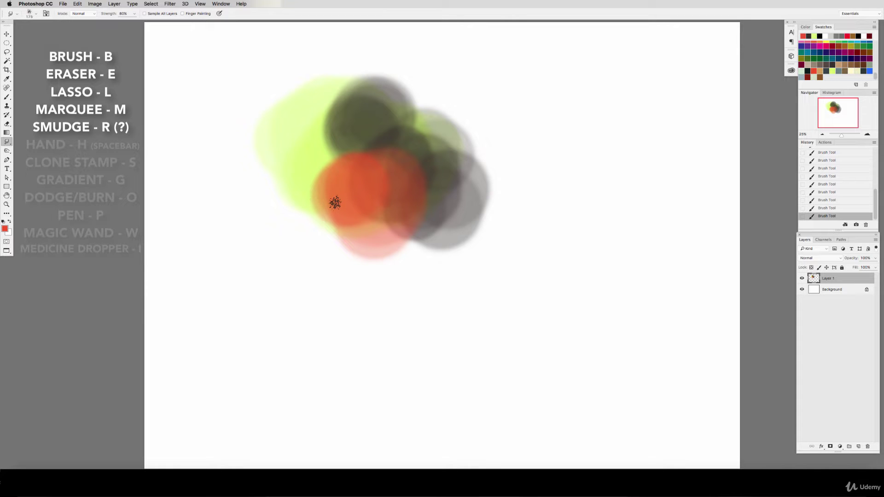
pyautogui.press(']')
pyautogui.press(']')
pyautogui.press(']')
pyautogui.moveTo(364, 230); pyautogui.dragTo(371, 206)
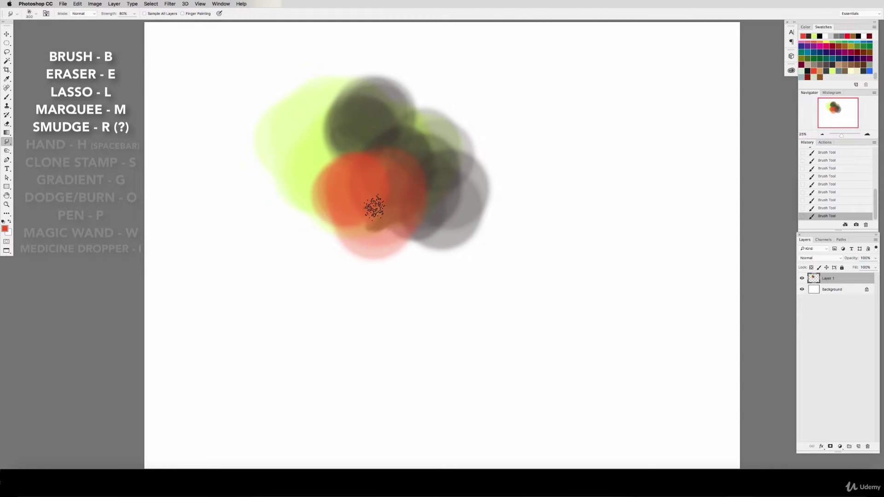
# Smudge the red patch's edge and pull short spiky strokes outward from both sides of the dark upper patch
pyautogui.moveTo(323, 169); pyautogui.dragTo(351, 213)
pyautogui.moveTo(319, 127)
pyautogui.mouseDown()
pyautogui.moveTo(362, 110)
pyautogui.moveTo(330, 148)
pyautogui.moveTo(332, 136)
pyautogui.moveTo(298, 133)
pyautogui.moveTo(314, 98)
pyautogui.mouseUp()
pyautogui.moveTo(406, 147)
pyautogui.mouseDown()
pyautogui.moveTo(391, 119)
pyautogui.moveTo(426, 133)
pyautogui.mouseUp()
pyautogui.moveTo(391, 115)
pyautogui.mouseDown()
pyautogui.moveTo(428, 110)
pyautogui.moveTo(412, 93)
pyautogui.moveTo(394, 97)
pyautogui.moveTo(429, 85)
pyautogui.moveTo(407, 87)
pyautogui.moveTo(393, 75)
pyautogui.mouseUp()
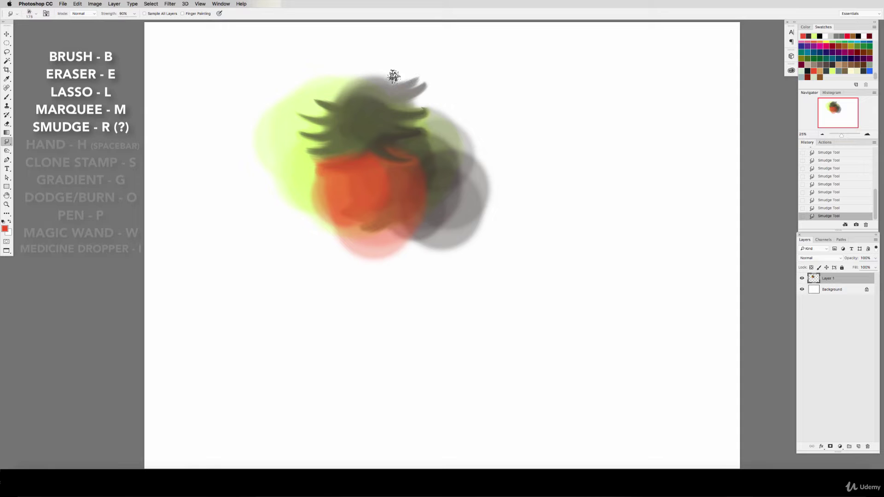
# Smudge long dark green streaks out past the patch's right side, enlarging the smudge brush to 400
pyautogui.moveTo(414, 105); pyautogui.dragTo(488, 87)
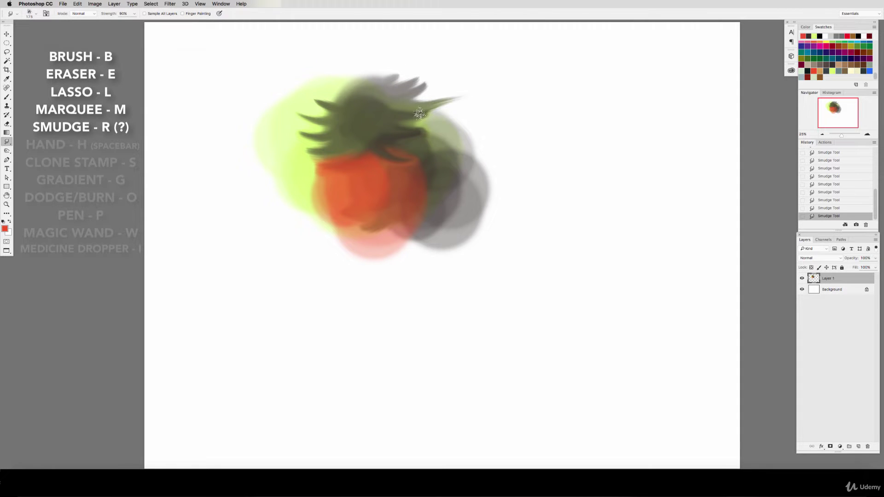
pyautogui.moveTo(416, 113); pyautogui.dragTo(501, 97)
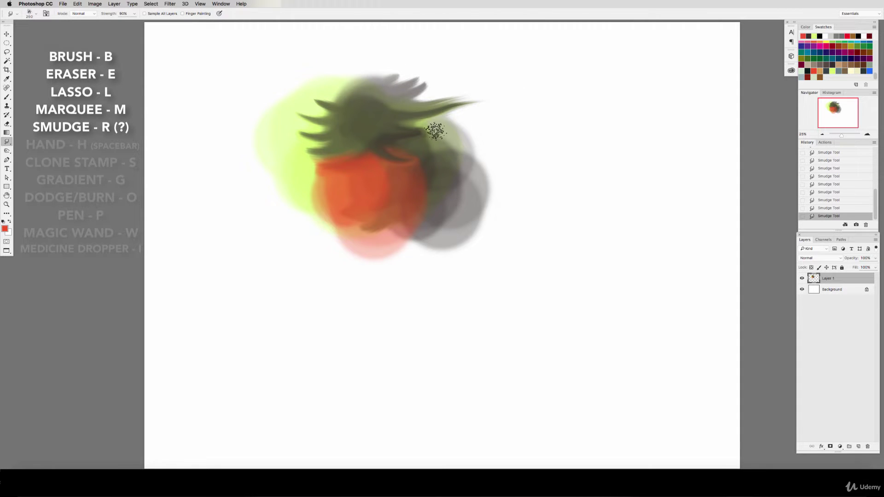
pyautogui.moveTo(435, 131)
pyautogui.mouseDown()
pyautogui.moveTo(414, 124)
pyautogui.moveTo(529, 118)
pyautogui.mouseUp()
pyautogui.press(']')
pyautogui.press(']')
pyautogui.press(']')
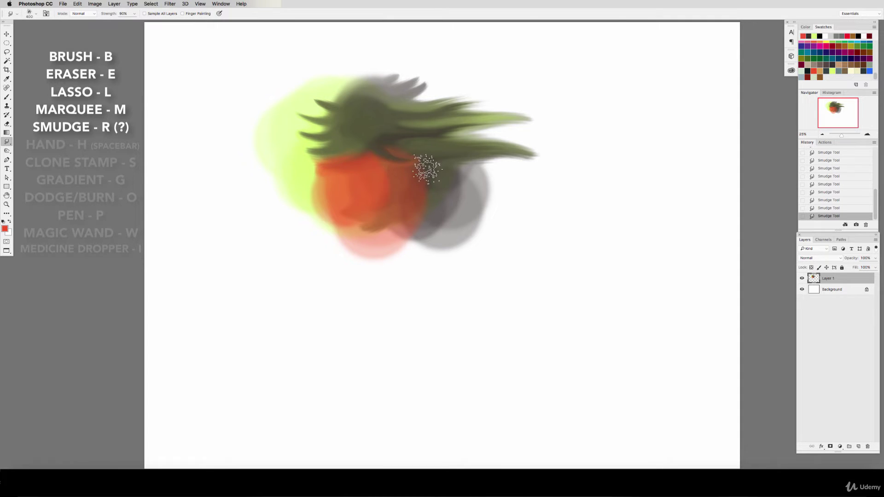
pyautogui.moveTo(396, 146); pyautogui.dragTo(444, 180)
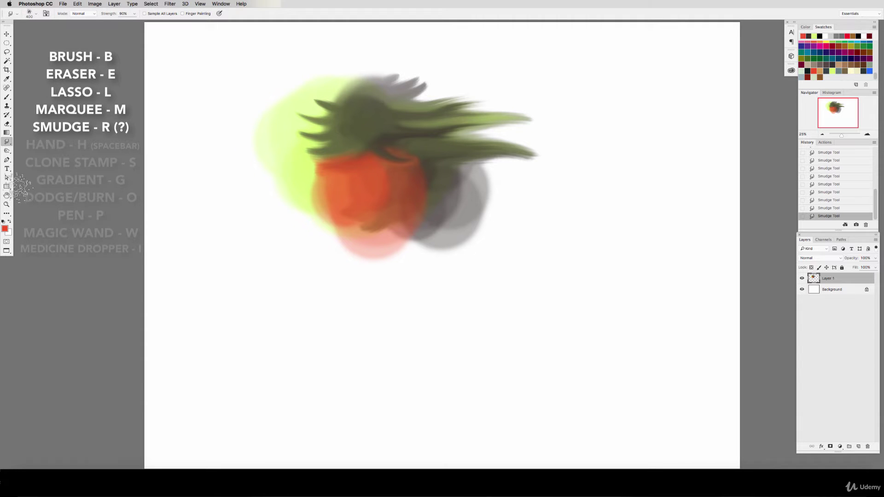
# Pan the canvas with the Hand tool, first selected directly and again temporarily while the Brush tool is active
pyautogui.click(7, 196)
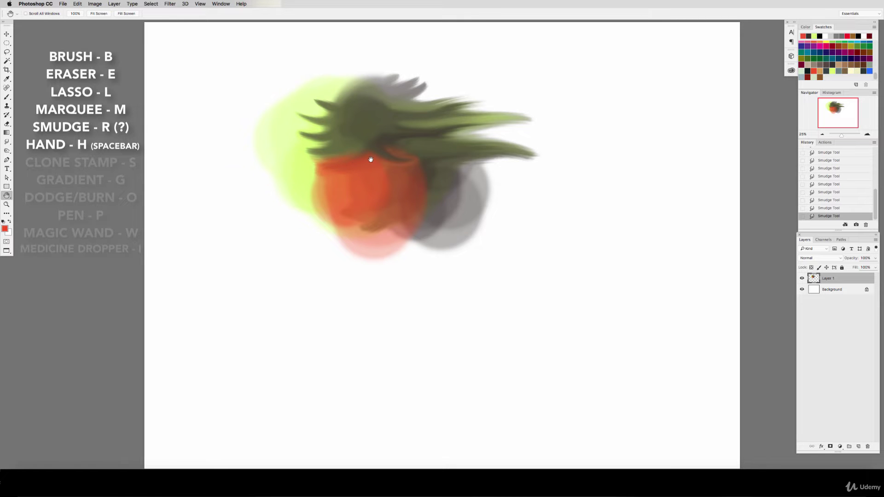
pyautogui.moveTo(378, 158); pyautogui.dragTo(333, 156)
pyautogui.click(9, 98)
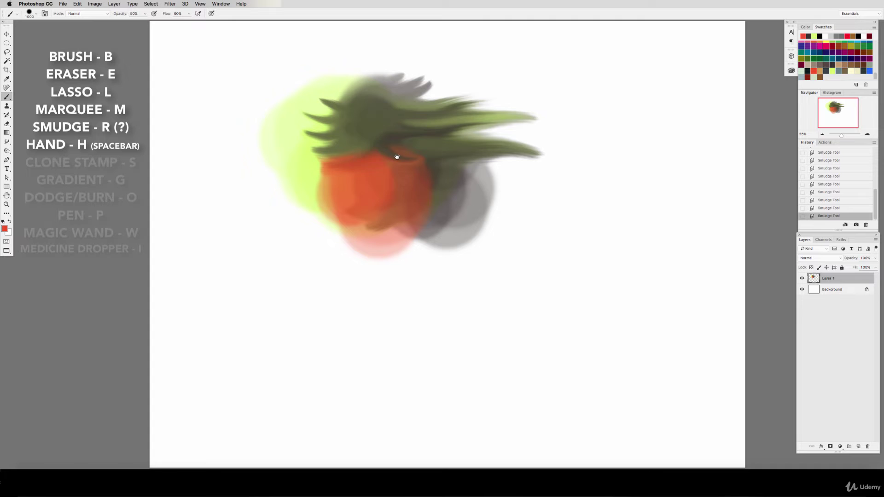
pyautogui.moveTo(396, 152)
pyautogui.mouseDown()
pyautogui.moveTo(338, 154)
pyautogui.moveTo(424, 162)
pyautogui.moveTo(341, 158)
pyautogui.moveTo(419, 164)
pyautogui.moveTo(363, 158)
pyautogui.moveTo(410, 164)
pyautogui.moveTo(379, 158)
pyautogui.mouseUp()
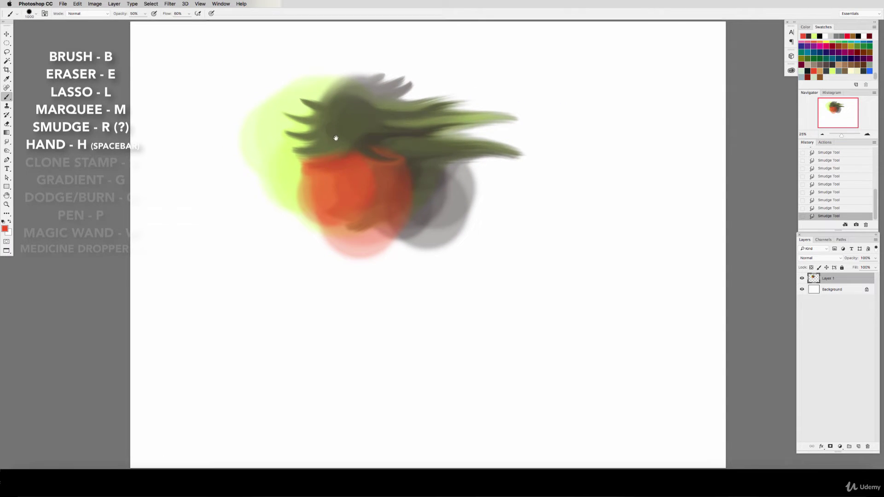
pyautogui.moveTo(336, 138)
pyautogui.mouseDown()
pyautogui.moveTo(419, 149)
pyautogui.moveTo(372, 148)
pyautogui.mouseUp()
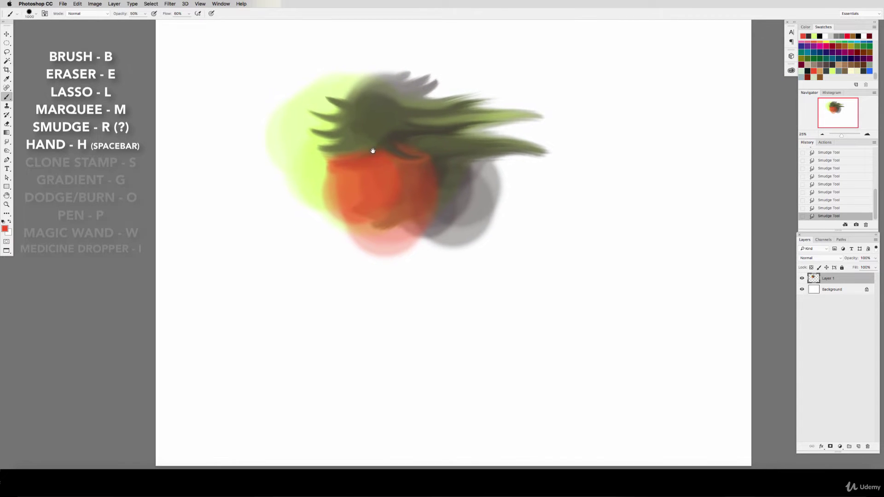
# Choose the Clone Stamp, enlarge its brush to 1100 and stamp a copy of the red and green artwork in the canvas's lower right
pyautogui.click(7, 106)
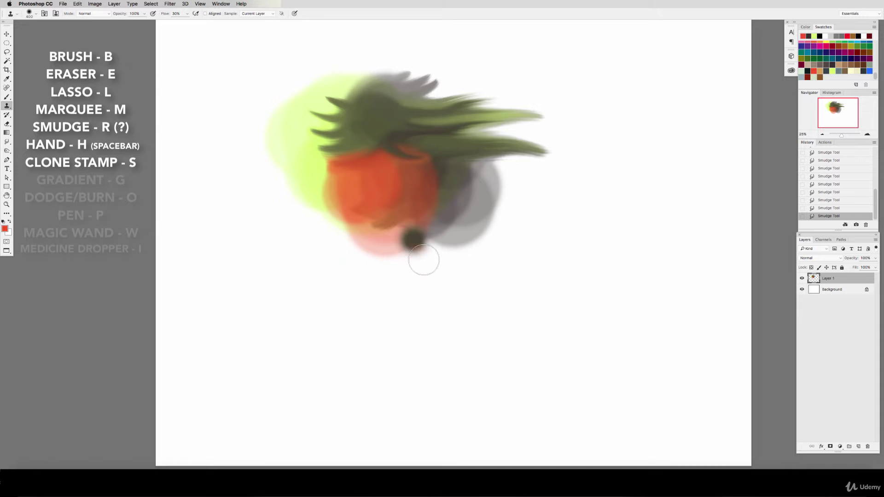
pyautogui.press(']')
pyautogui.press(']')
pyautogui.press(']')
pyautogui.press(']')
pyautogui.press(']')
pyautogui.press(']')
pyautogui.press(']')
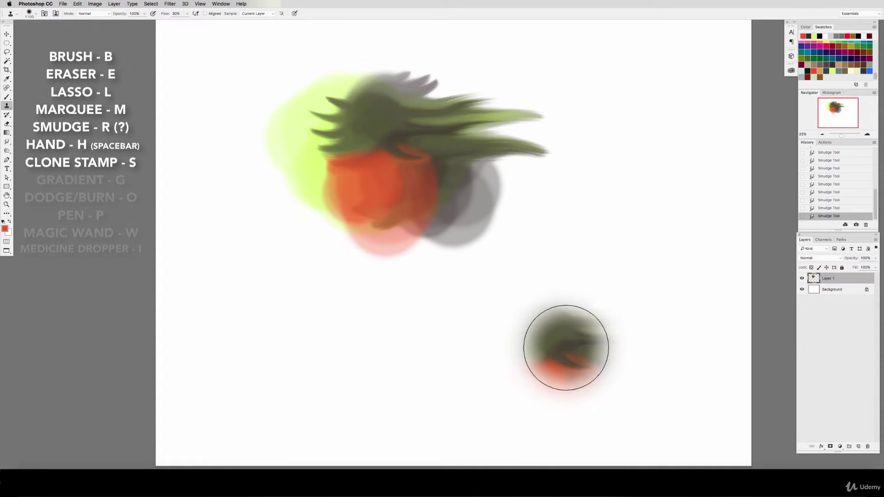
pyautogui.moveTo(567, 347)
pyautogui.mouseDown()
pyautogui.moveTo(520, 362)
pyautogui.moveTo(538, 359)
pyautogui.moveTo(573, 311)
pyautogui.moveTo(531, 342)
pyautogui.moveTo(553, 382)
pyautogui.moveTo(620, 354)
pyautogui.moveTo(548, 387)
pyautogui.moveTo(534, 351)
pyautogui.moveTo(587, 378)
pyautogui.moveTo(579, 382)
pyautogui.moveTo(600, 345)
pyautogui.mouseUp()
# Clone more copies of the red and green artwork over the upper right, lower left, left side and middle of the canvas
pyautogui.moveTo(571, 227)
pyautogui.mouseDown()
pyautogui.moveTo(621, 198)
pyautogui.moveTo(615, 191)
pyautogui.moveTo(671, 197)
pyautogui.moveTo(639, 201)
pyautogui.moveTo(608, 83)
pyautogui.moveTo(571, 92)
pyautogui.mouseUp()
pyautogui.moveTo(298, 368)
pyautogui.mouseDown()
pyautogui.moveTo(306, 345)
pyautogui.moveTo(332, 391)
pyautogui.mouseUp()
pyautogui.moveTo(226, 260)
pyautogui.mouseDown()
pyautogui.moveTo(217, 237)
pyautogui.moveTo(237, 221)
pyautogui.mouseUp()
pyautogui.moveTo(253, 189); pyautogui.dragTo(291, 149)
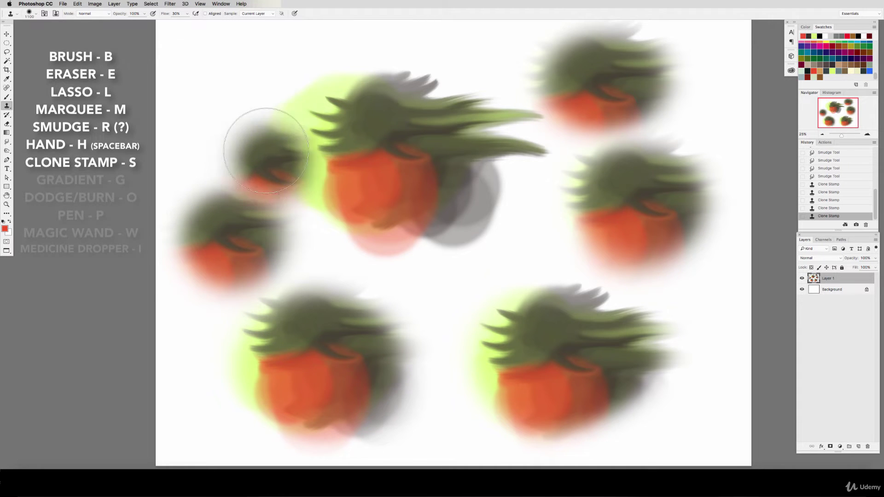
pyautogui.moveTo(232, 113)
pyautogui.mouseDown()
pyautogui.moveTo(244, 116)
pyautogui.moveTo(251, 148)
pyautogui.mouseUp()
pyautogui.moveTo(323, 242)
pyautogui.mouseDown()
pyautogui.moveTo(352, 265)
pyautogui.moveTo(403, 267)
pyautogui.moveTo(410, 300)
pyautogui.moveTo(476, 279)
pyautogui.moveTo(506, 245)
pyautogui.moveTo(508, 268)
pyautogui.moveTo(538, 253)
pyautogui.moveTo(524, 171)
pyautogui.moveTo(533, 191)
pyautogui.moveTo(528, 103)
pyautogui.moveTo(485, 95)
pyautogui.moveTo(553, 94)
pyautogui.moveTo(562, 163)
pyautogui.moveTo(613, 274)
pyautogui.moveTo(666, 283)
pyautogui.moveTo(646, 296)
pyautogui.moveTo(678, 354)
pyautogui.moveTo(703, 257)
pyautogui.moveTo(697, 162)
pyautogui.moveTo(669, 130)
pyautogui.moveTo(704, 149)
pyautogui.moveTo(654, 151)
pyautogui.moveTo(576, 114)
pyautogui.moveTo(621, 108)
pyautogui.mouseUp()
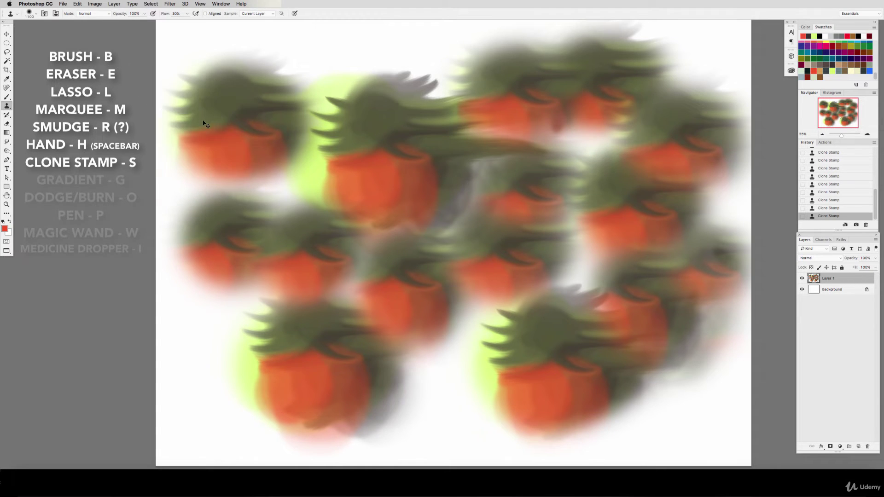
# Select the whole canvas, clear all the cloned artwork from Layer 1 and deselect
pyautogui.press('super+a')
pyautogui.press('BackSpace')
pyautogui.press('super+d')
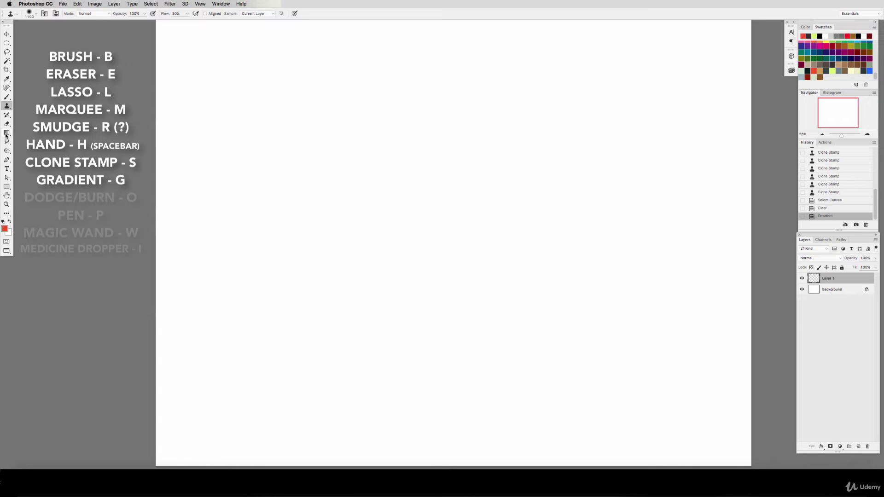
# Set the Gradient tool's blend mode to Normal and draw two horizontal red-to-transparent linear gradients at 40% opacity, fading rightward
pyautogui.click(6, 134)
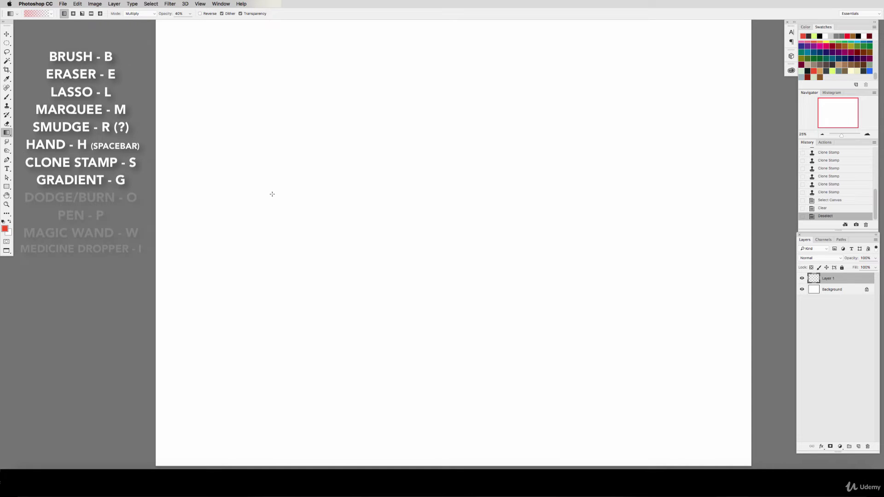
pyautogui.click(130, 15)
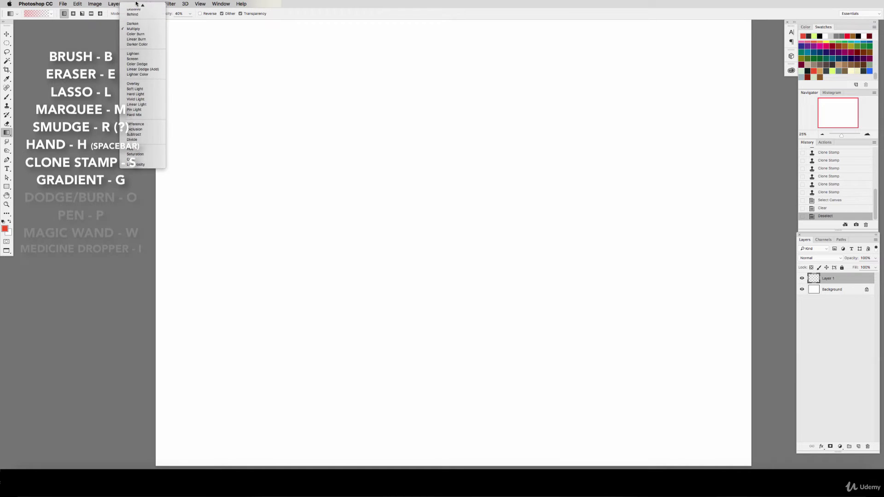
pyautogui.press('b')
pyautogui.press('g')
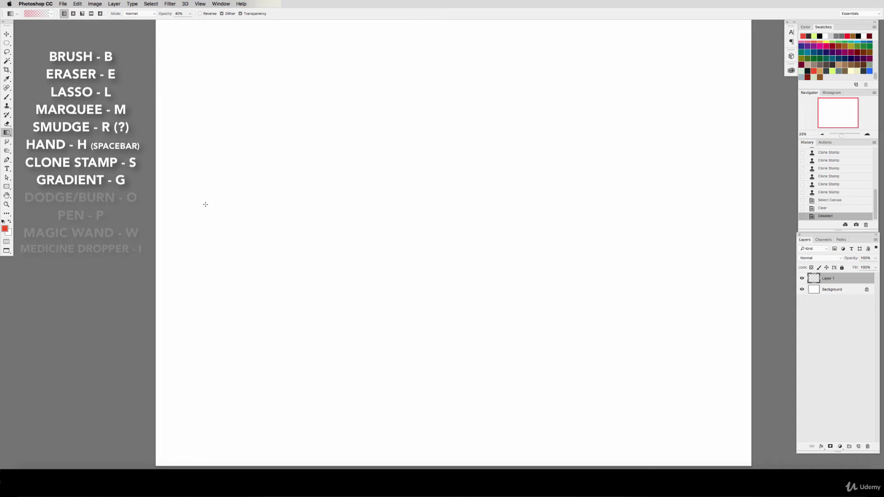
pyautogui.moveTo(201, 203); pyautogui.dragTo(666, 227)
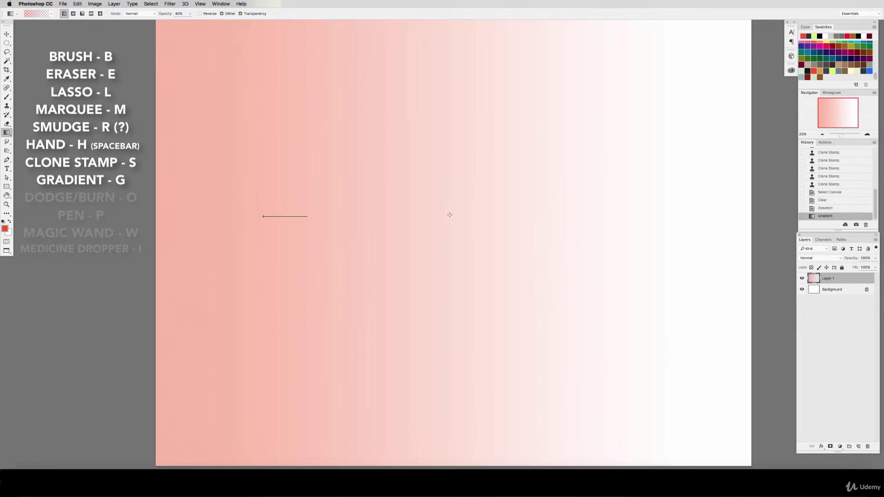
pyautogui.moveTo(450, 214); pyautogui.dragTo(644, 215)
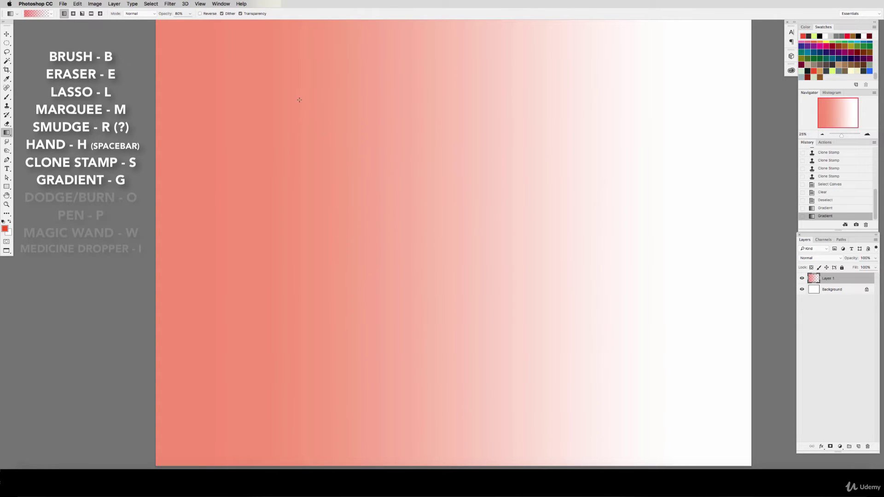
# Set the gradient opacity to 80% and layer red linear gradients inward from the upper-left, lower-left and bottom of the canvas
pyautogui.moveTo(360, 218); pyautogui.dragTo(373, 233)
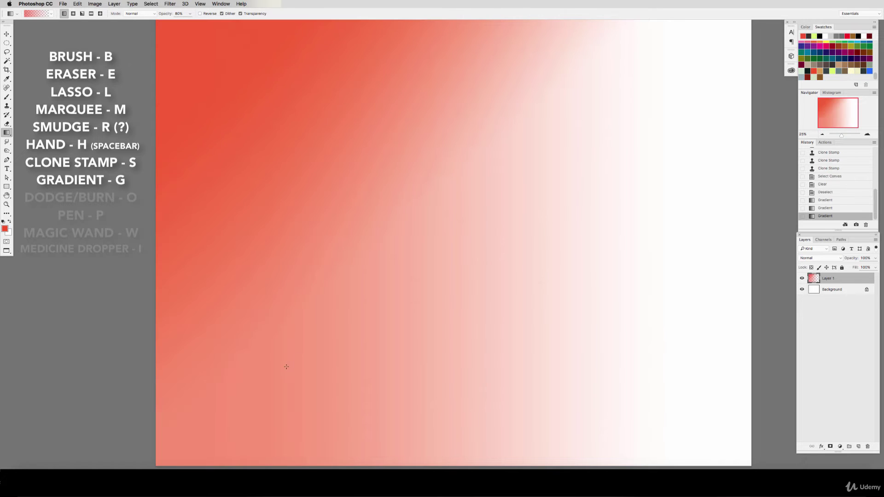
pyautogui.moveTo(287, 367); pyautogui.dragTo(456, 211)
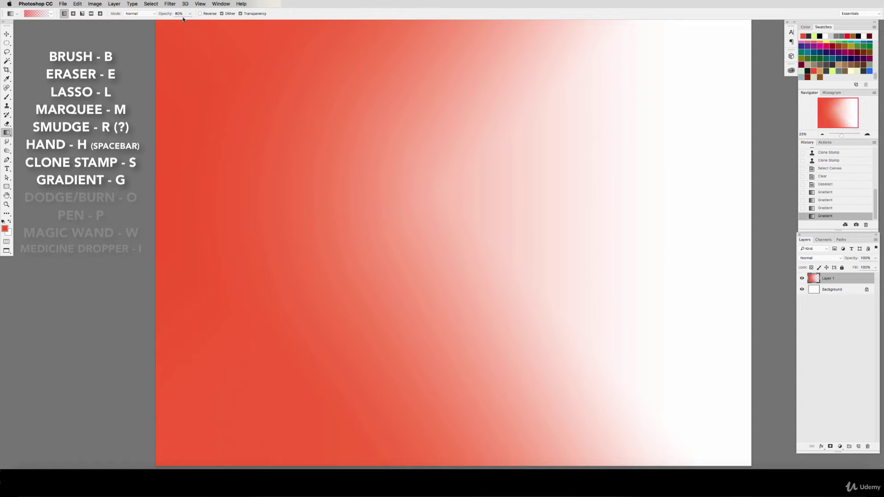
pyautogui.moveTo(529, 234); pyautogui.dragTo(717, 424)
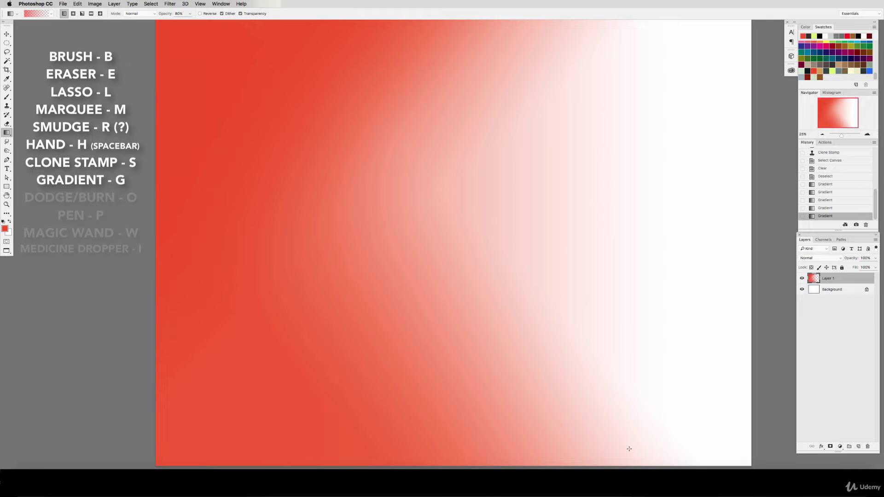
pyautogui.moveTo(635, 269); pyautogui.dragTo(642, 197)
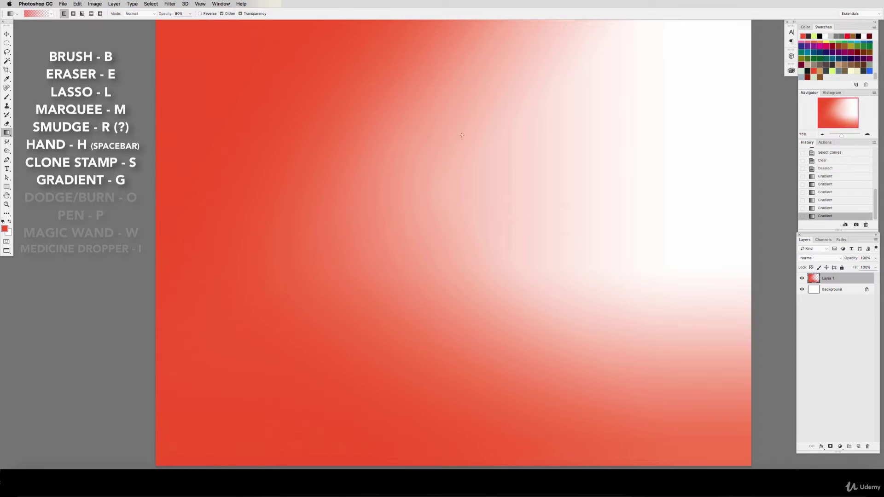
pyautogui.moveTo(518, 249); pyautogui.dragTo(566, 198)
pyautogui.moveTo(513, 282); pyautogui.dragTo(585, 202)
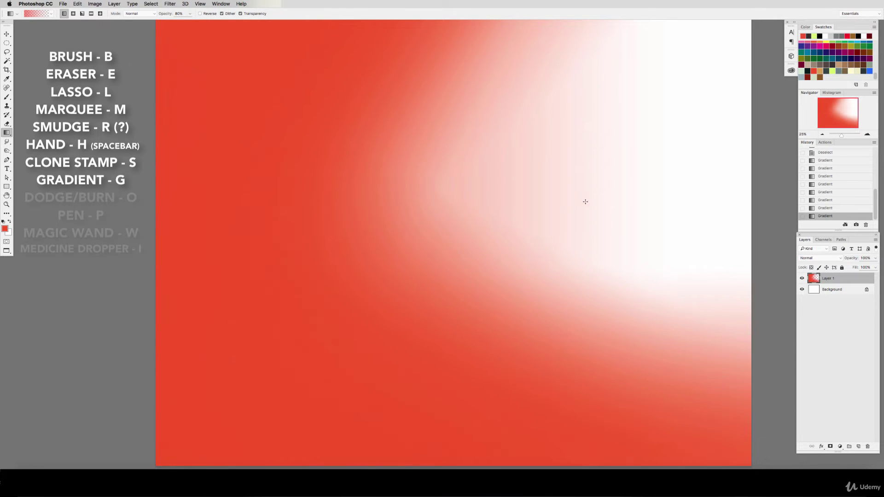
# Pick the tan swatch and draw linear gradients upward from the canvas's lower-right and lower-left corners
pyautogui.click(820, 70)
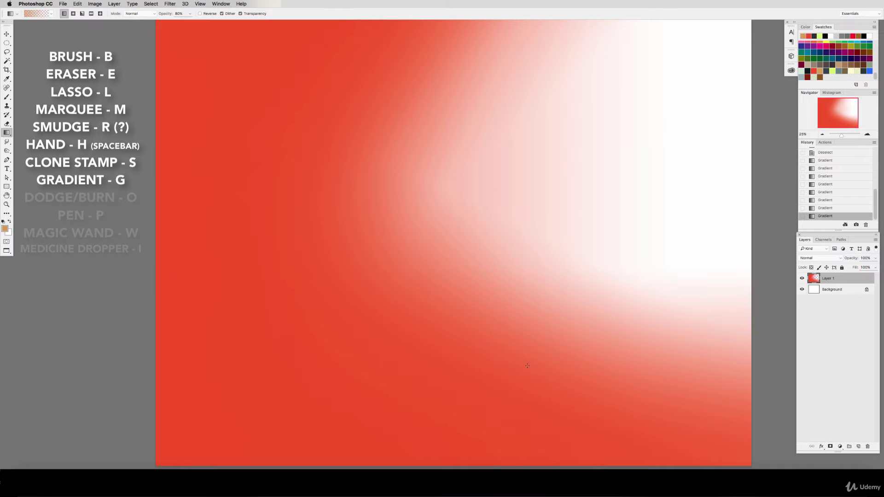
pyautogui.moveTo(638, 410); pyautogui.dragTo(511, 175)
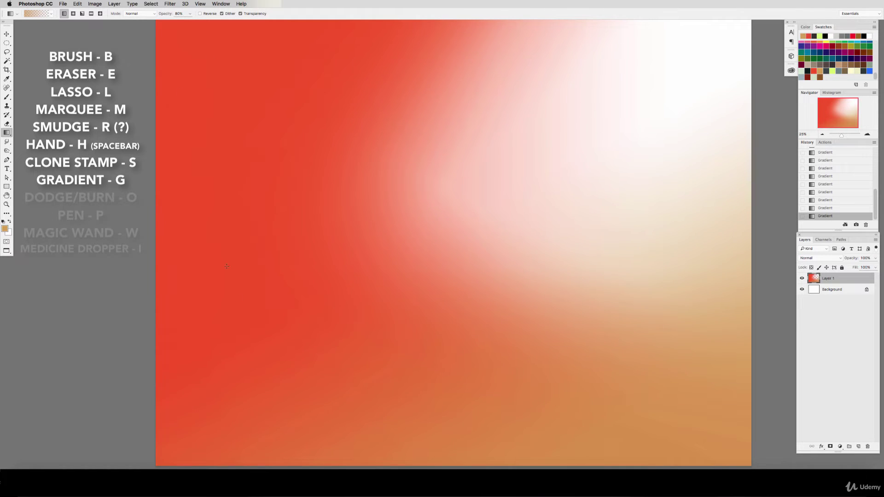
pyautogui.moveTo(439, 157); pyautogui.dragTo(441, 155)
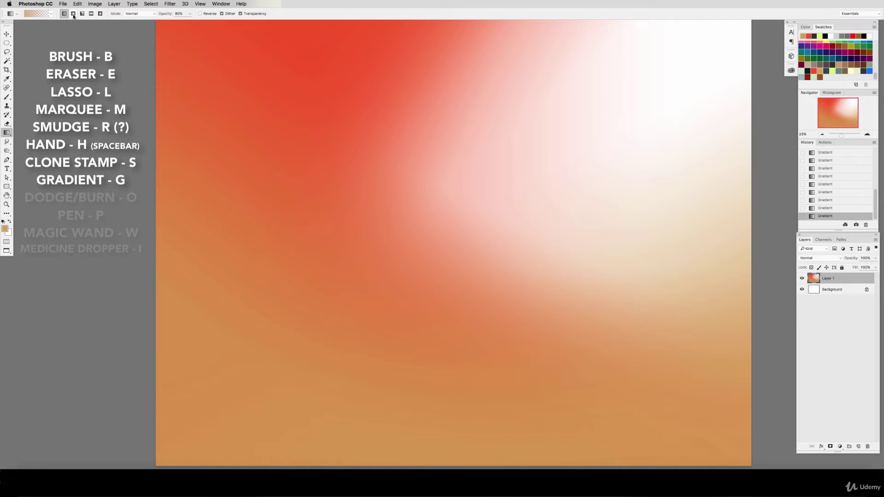
# Switch to the radial gradient and layer tan circular glows in the upper-left red area
pyautogui.moveTo(291, 150); pyautogui.dragTo(309, 176)
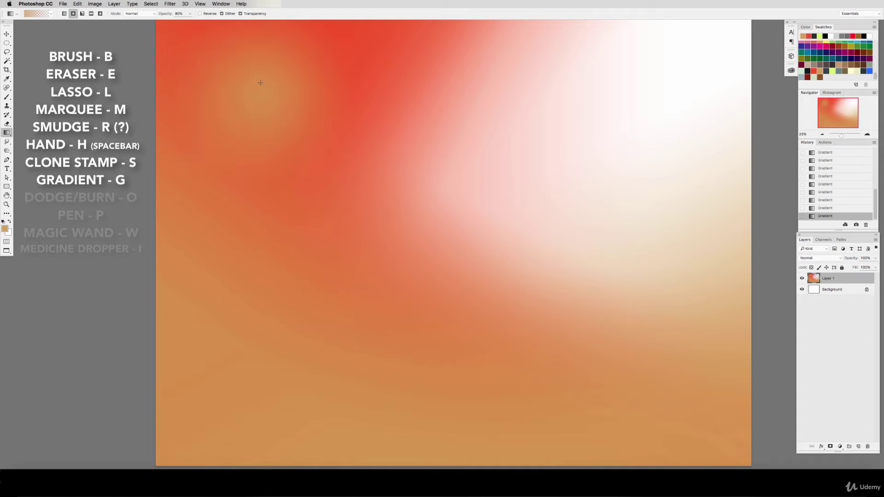
pyautogui.moveTo(256, 94); pyautogui.dragTo(280, 127)
pyautogui.moveTo(341, 164); pyautogui.dragTo(342, 164)
pyautogui.moveTo(273, 87); pyautogui.dragTo(348, 143)
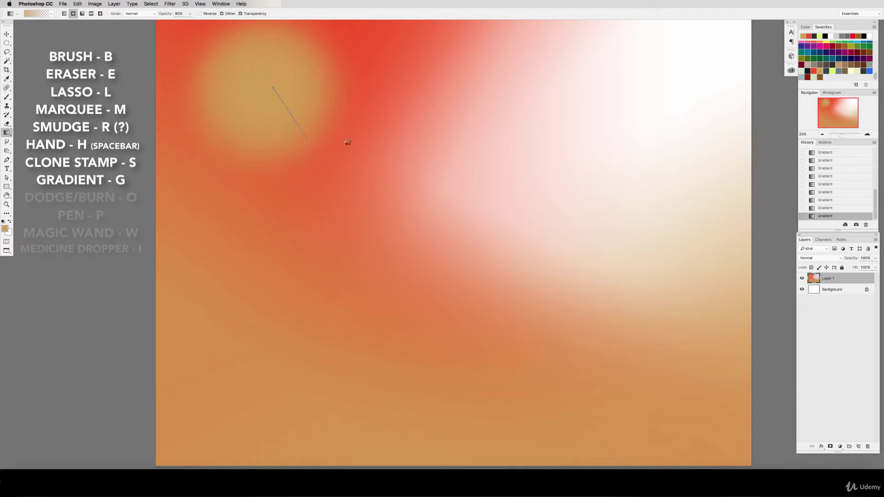
# Pick the pale yellow swatch, draw a small radial glow inside the tan circle and add a horizontal reflected gradient across the canvas middle
pyautogui.click(852, 70)
pyautogui.moveTo(270, 119); pyautogui.dragTo(269, 119)
pyautogui.moveTo(261, 84); pyautogui.dragTo(265, 98)
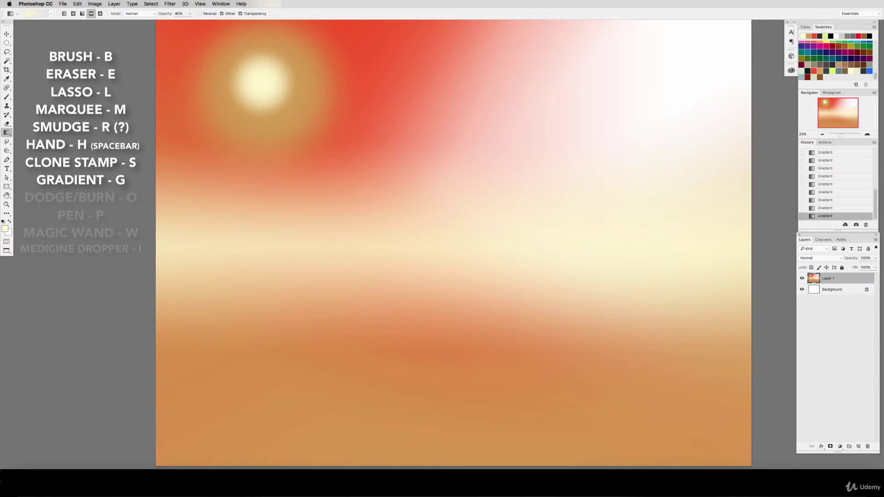
# Burn a dark patch below the yellow glow in the red area, using a 1500 px Burn brush at 100% exposure
pyautogui.click(6, 152)
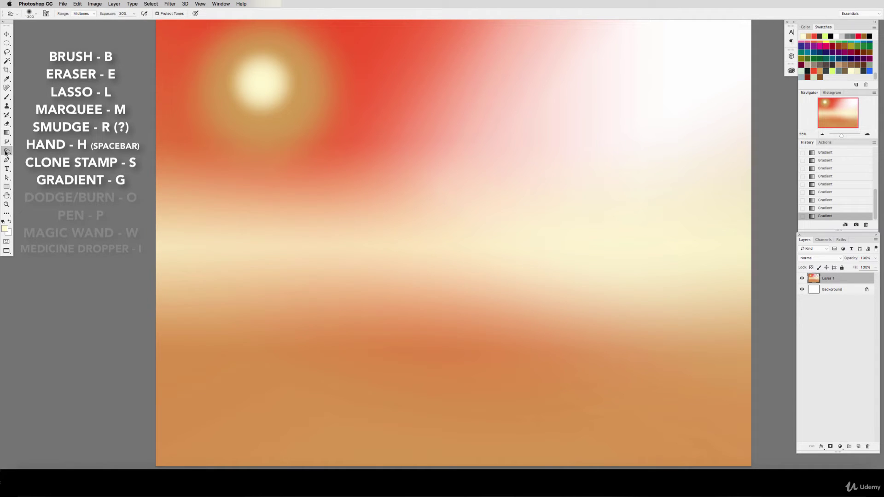
pyautogui.click(7, 152)
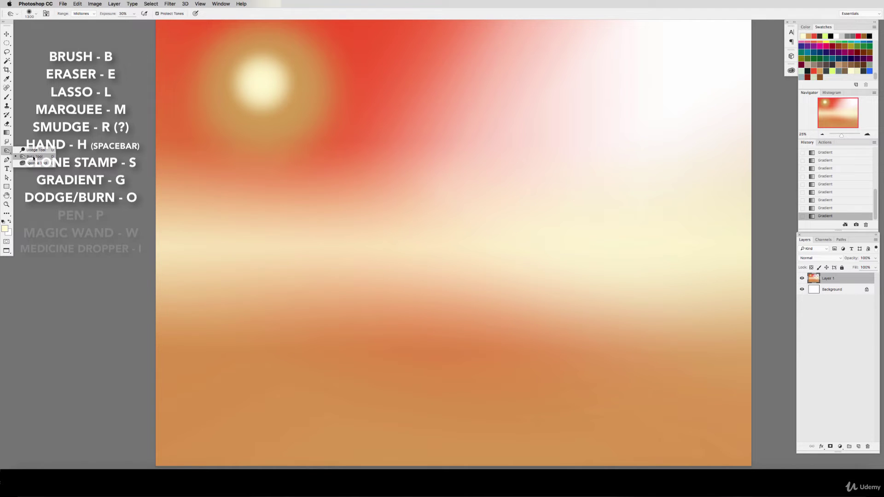
pyautogui.click(34, 157)
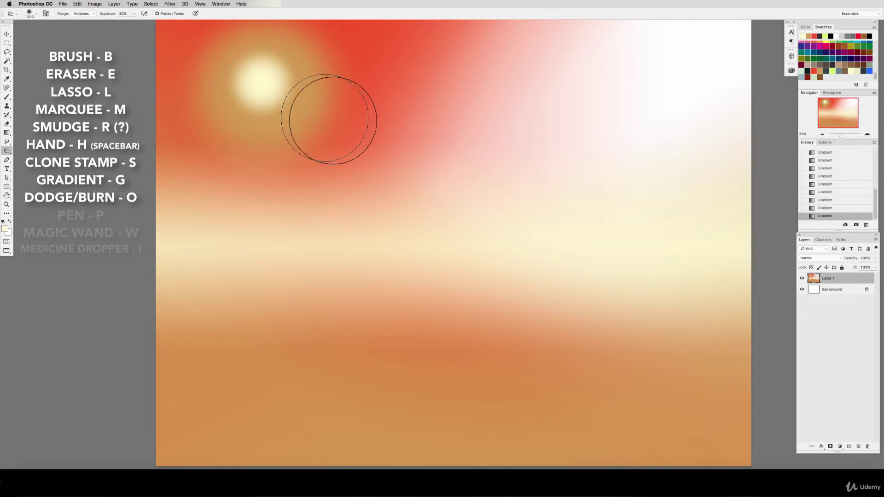
pyautogui.press(']')
pyautogui.press(']')
pyautogui.press(']')
pyautogui.press(']')
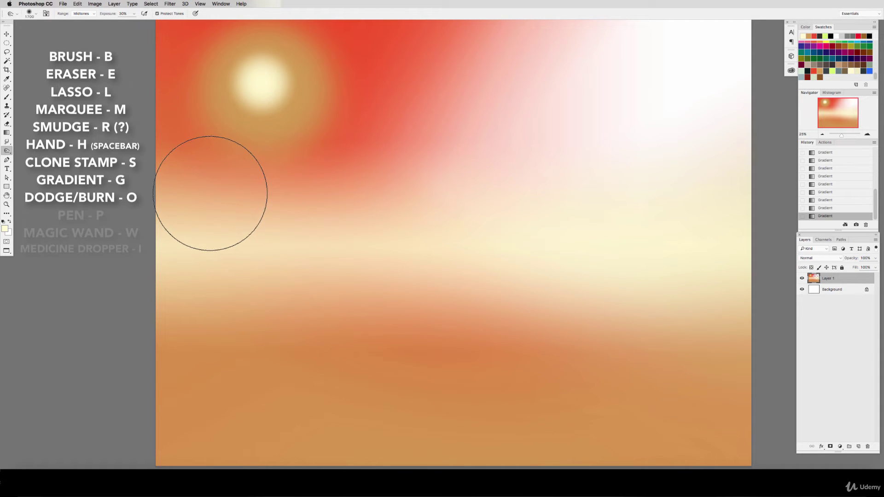
pyautogui.press(']')
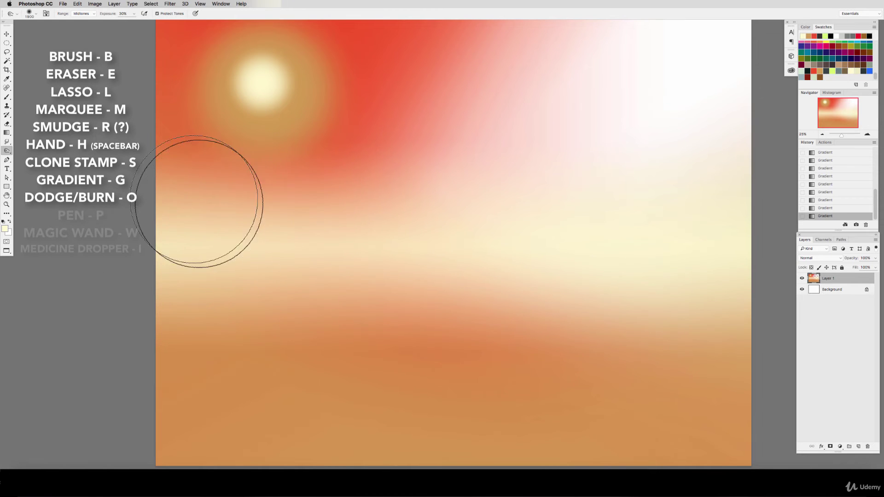
pyautogui.press('[')
pyautogui.press('[')
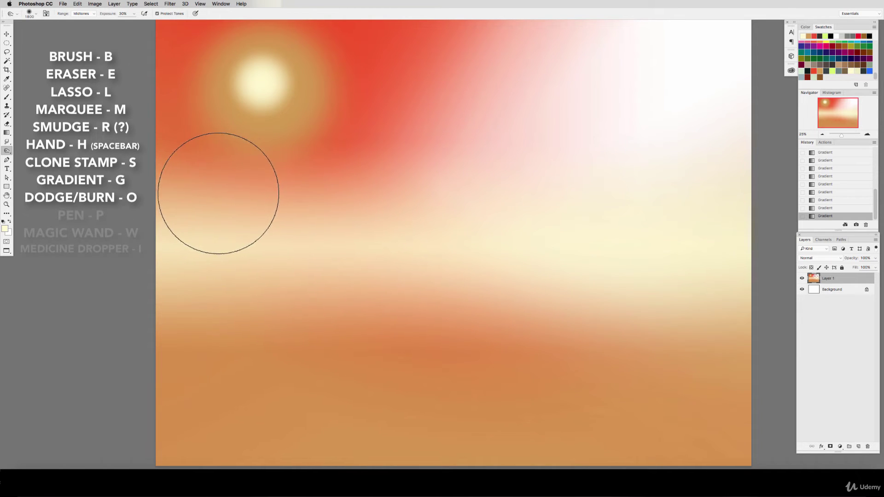
pyautogui.press('[')
pyautogui.press('[')
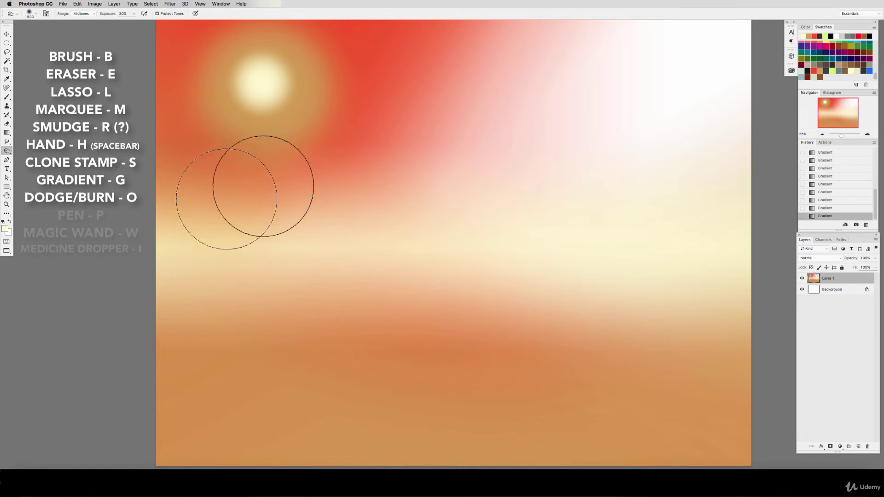
pyautogui.press('0')
pyautogui.moveTo(228, 190)
pyautogui.mouseDown()
pyautogui.moveTo(212, 125)
pyautogui.moveTo(134, 126)
pyautogui.moveTo(196, 76)
pyautogui.moveTo(162, 95)
pyautogui.moveTo(181, 81)
pyautogui.moveTo(149, 86)
pyautogui.moveTo(168, 72)
pyautogui.moveTo(140, 77)
pyautogui.moveTo(211, 52)
pyautogui.moveTo(227, 62)
pyautogui.moveTo(153, 167)
pyautogui.moveTo(242, 140)
pyautogui.moveTo(264, 146)
pyautogui.moveTo(200, 199)
pyautogui.moveTo(175, 190)
pyautogui.moveTo(377, 143)
pyautogui.moveTo(282, 176)
pyautogui.moveTo(408, 170)
pyautogui.moveTo(160, 200)
pyautogui.moveTo(327, 178)
pyautogui.moveTo(170, 193)
pyautogui.moveTo(437, 138)
pyautogui.moveTo(433, 60)
pyautogui.moveTo(376, 55)
pyautogui.moveTo(343, 86)
pyautogui.moveTo(300, 83)
pyautogui.mouseUp()
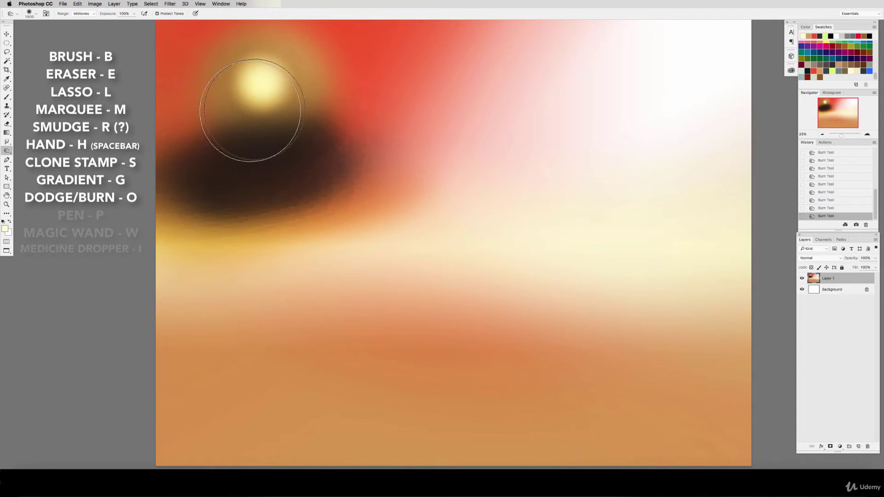
# Dodge a bright patch in the red area beside the yellow glow, using a 1000 px Dodge brush at 100% exposure
pyautogui.moveTo(6, 151); pyautogui.dragTo(25, 151)
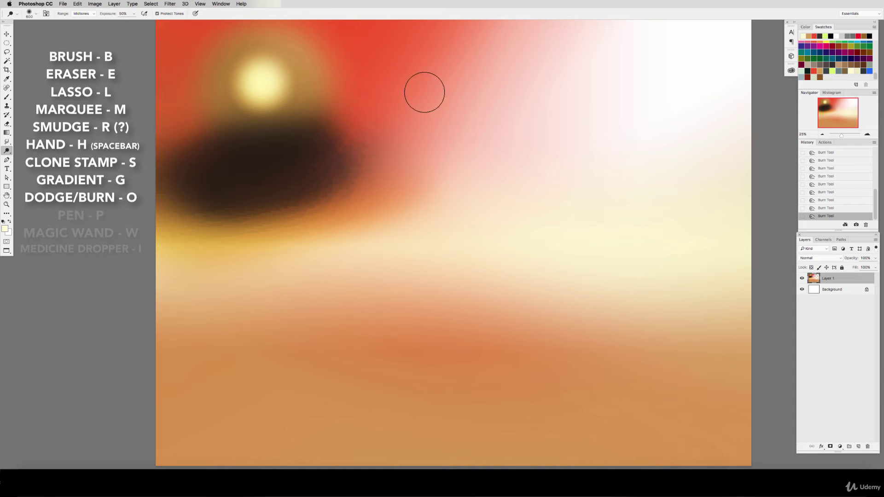
pyautogui.press(']')
pyautogui.press(']')
pyautogui.press(']')
pyautogui.press(']')
pyautogui.moveTo(403, 65)
pyautogui.mouseDown()
pyautogui.moveTo(425, 64)
pyautogui.moveTo(412, 81)
pyautogui.moveTo(444, 62)
pyautogui.moveTo(393, 88)
pyautogui.moveTo(436, 54)
pyautogui.moveTo(361, 75)
pyautogui.moveTo(452, 48)
pyautogui.moveTo(339, 96)
pyautogui.moveTo(413, 70)
pyautogui.moveTo(399, 69)
pyautogui.moveTo(374, 84)
pyautogui.moveTo(403, 90)
pyautogui.moveTo(446, 71)
pyautogui.moveTo(351, 98)
pyautogui.moveTo(465, 64)
pyautogui.moveTo(332, 103)
pyautogui.moveTo(482, 83)
pyautogui.moveTo(465, 75)
pyautogui.moveTo(374, 102)
pyautogui.moveTo(485, 73)
pyautogui.moveTo(344, 115)
pyautogui.moveTo(416, 95)
pyautogui.mouseUp()
pyautogui.press('0')
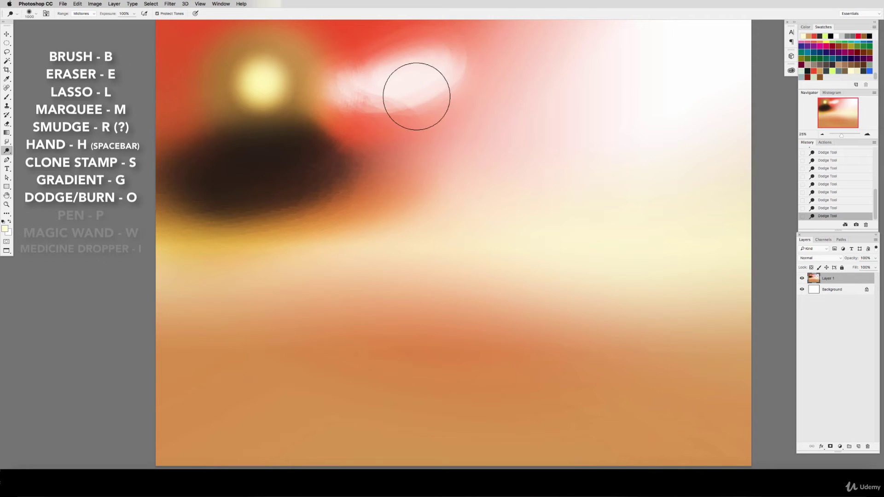
# Draw a winding open path of curved segments across the middle of the canvas with the Pen tool
pyautogui.click(7, 160)
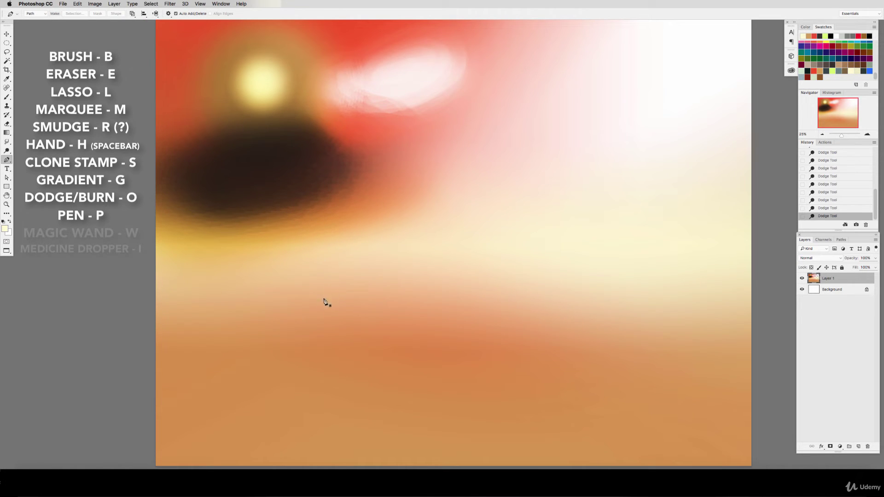
pyautogui.click(306, 310)
pyautogui.moveTo(360, 243); pyautogui.dragTo(420, 225)
pyautogui.moveTo(425, 274); pyautogui.dragTo(433, 280)
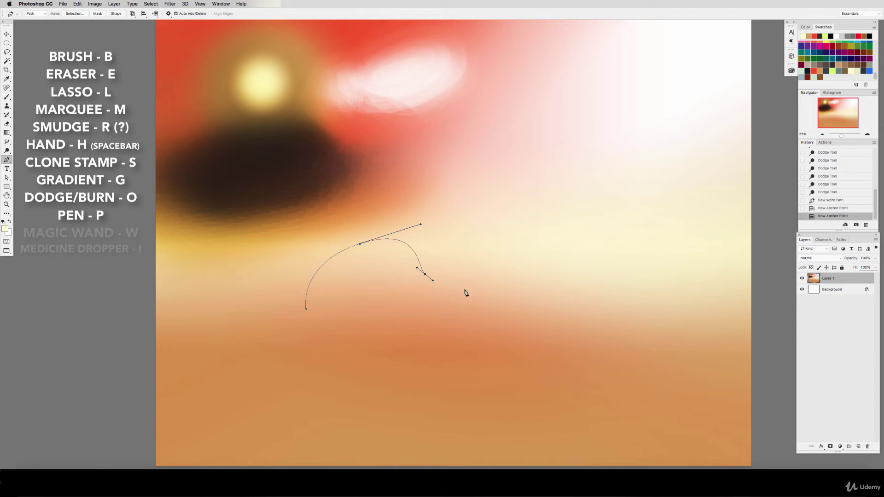
pyautogui.moveTo(520, 285); pyautogui.dragTo(586, 221)
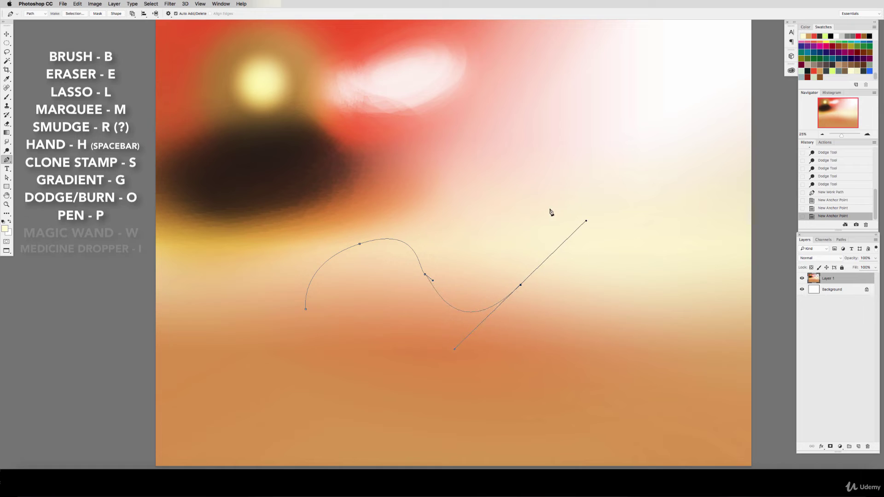
pyautogui.moveTo(530, 175); pyautogui.dragTo(465, 150)
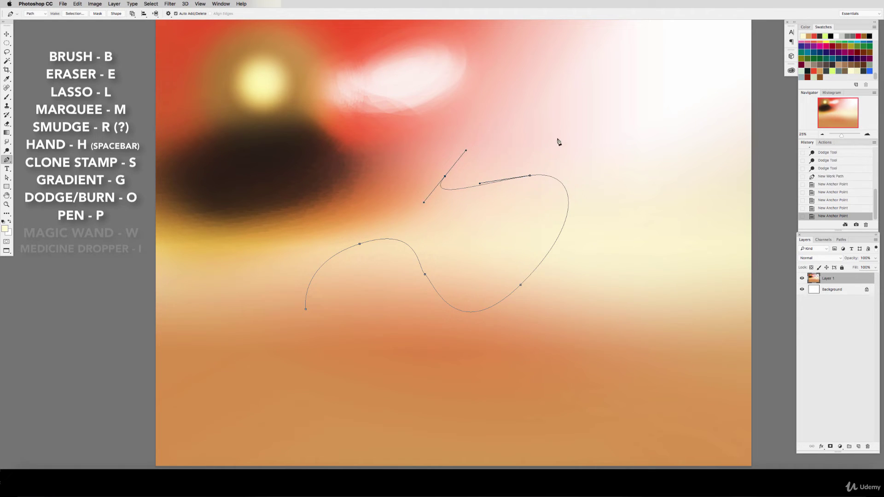
pyautogui.moveTo(559, 139); pyautogui.dragTo(581, 145)
pyautogui.moveTo(600, 243); pyautogui.dragTo(538, 318)
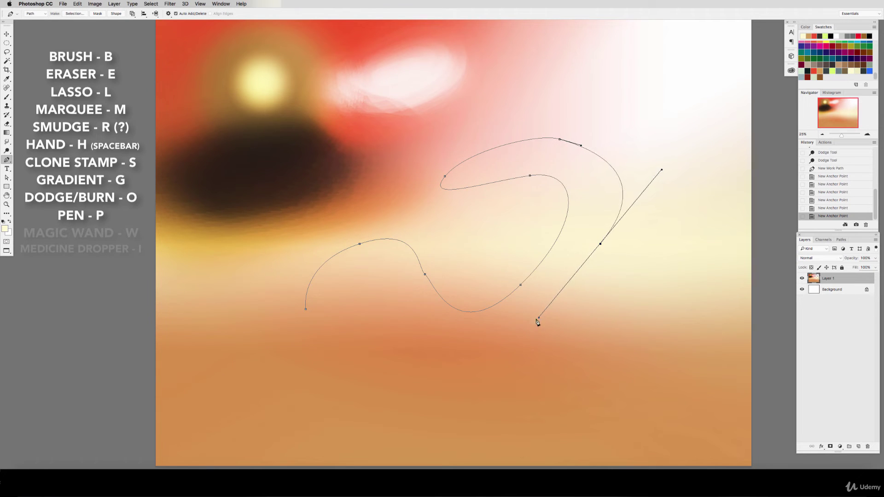
pyautogui.moveTo(557, 386); pyautogui.dragTo(639, 359)
# Select the whole canvas and delete the pen path and all painted content on Layer 1
pyautogui.click(802, 279)
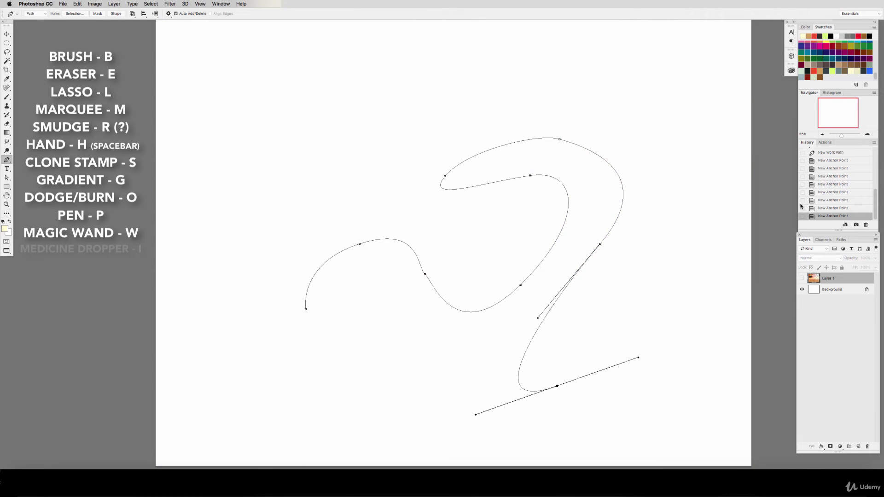
pyautogui.click(802, 279)
pyautogui.press('super+a')
pyautogui.press('BackSpace')
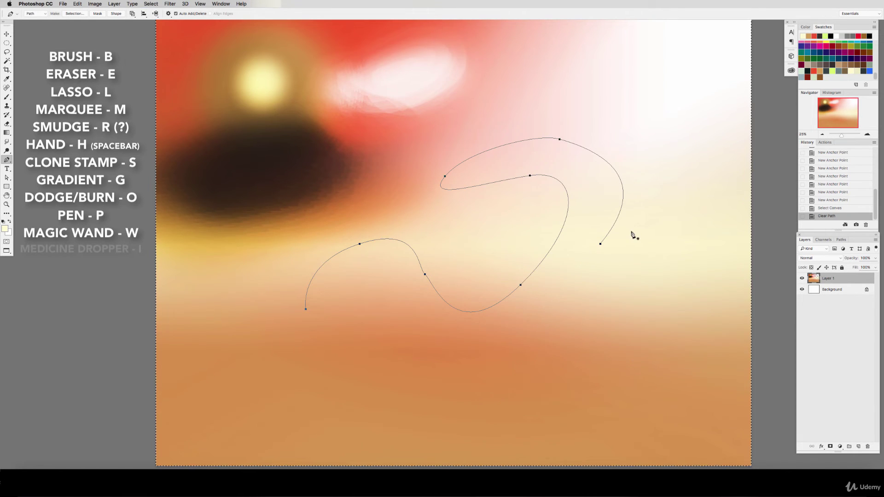
pyautogui.press('BackSpace')
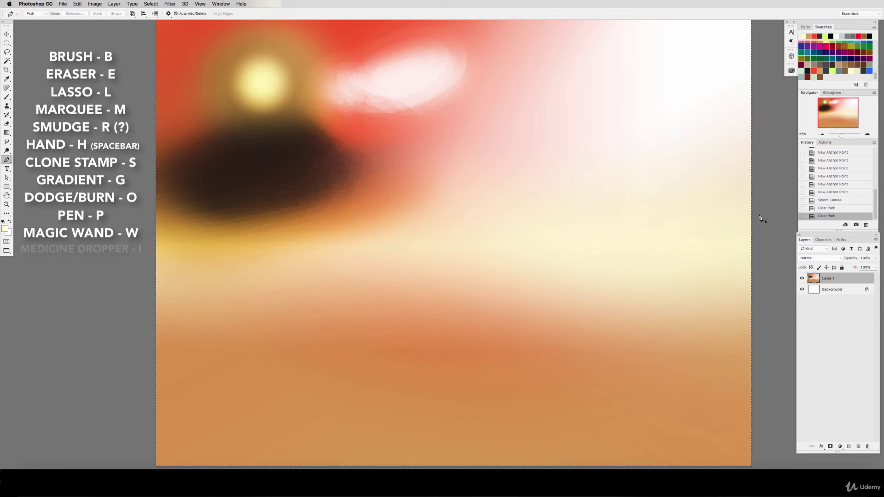
pyautogui.press('BackSpace')
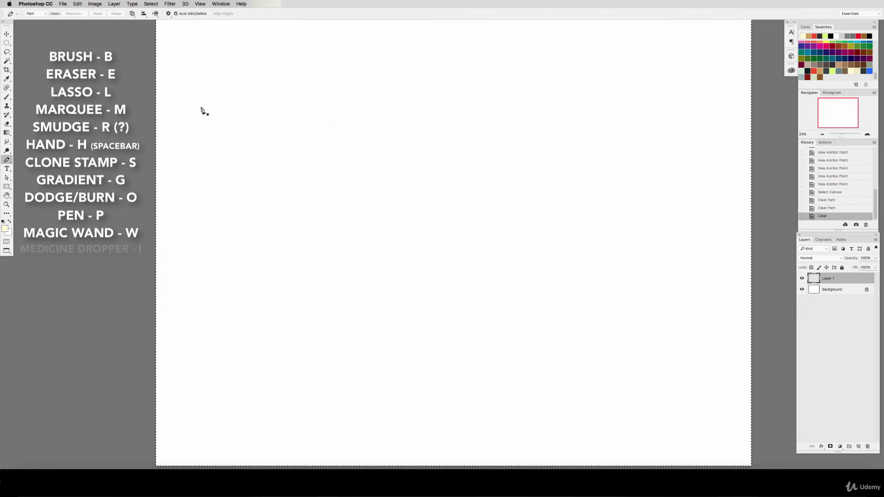
# Reset the colors to default and fill two elliptical marquee selections with black in the canvas's upper left and upper middle
pyautogui.click(7, 43)
pyautogui.click(37, 50)
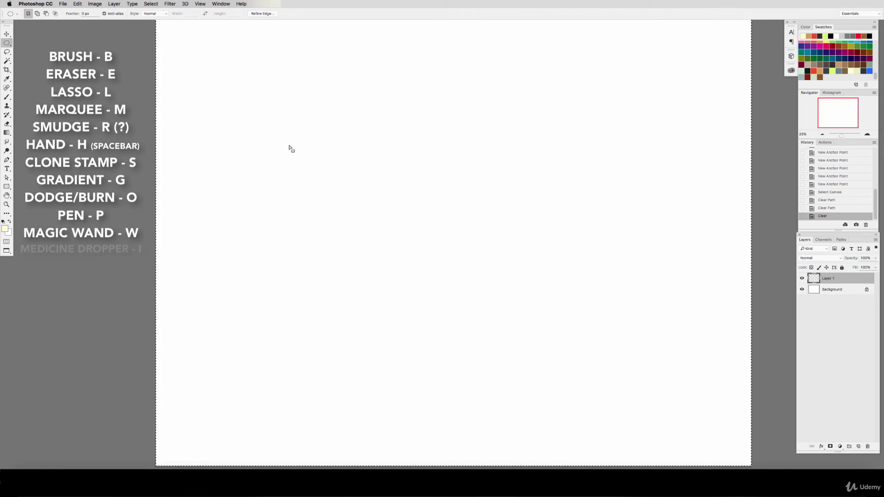
pyautogui.moveTo(274, 118); pyautogui.dragTo(361, 190)
pyautogui.press('d')
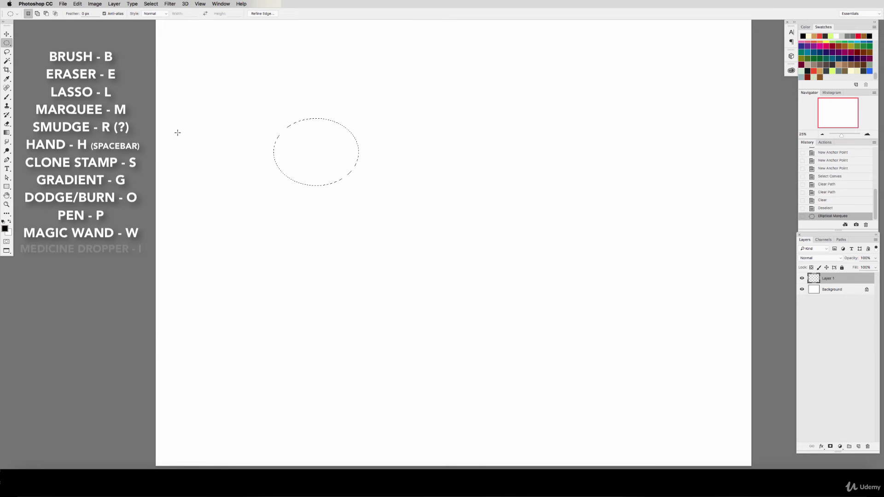
pyautogui.hotkey('alt', 'BackSpace')
pyautogui.press('super+d')
pyautogui.moveTo(443, 78); pyautogui.dragTo(521, 177)
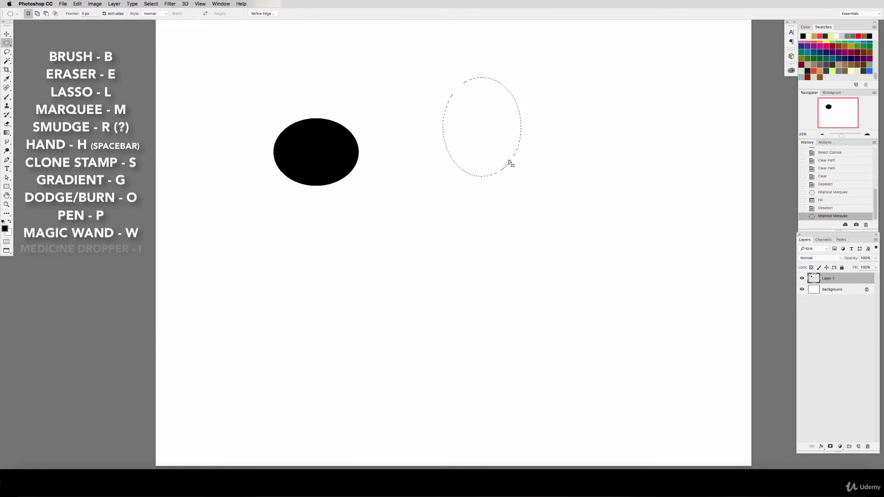
pyautogui.hotkey('alt', 'BackSpace')
pyautogui.press('super+d')
# Fill two more elliptical selections with black, a wide one near the canvas centre and a tall one on its right side
pyautogui.moveTo(383, 227); pyautogui.dragTo(510, 330)
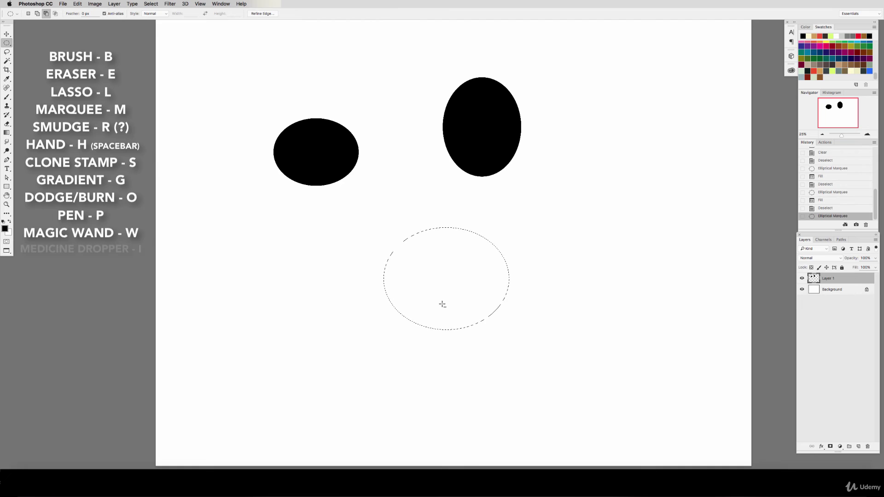
pyautogui.hotkey('alt', 'BackSpace')
pyautogui.press('super+d')
pyautogui.moveTo(574, 132); pyautogui.dragTo(669, 242)
pyautogui.hotkey('alt', 'BackSpace')
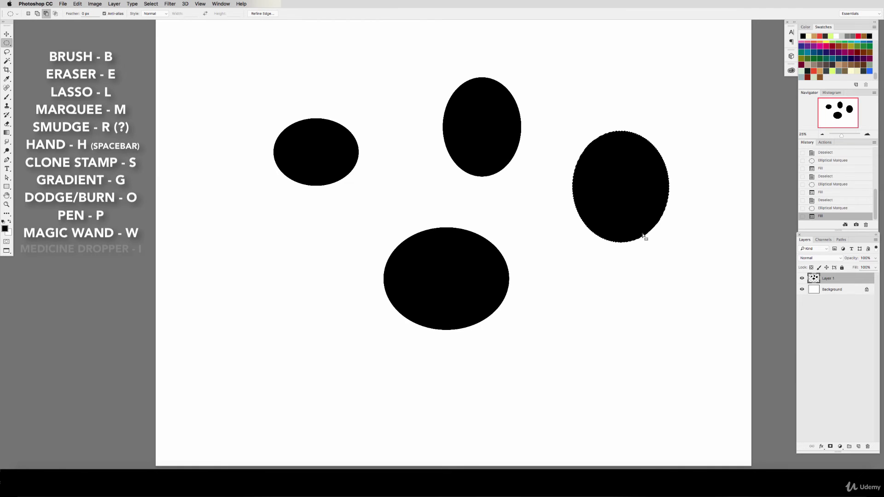
pyautogui.press('super+d')
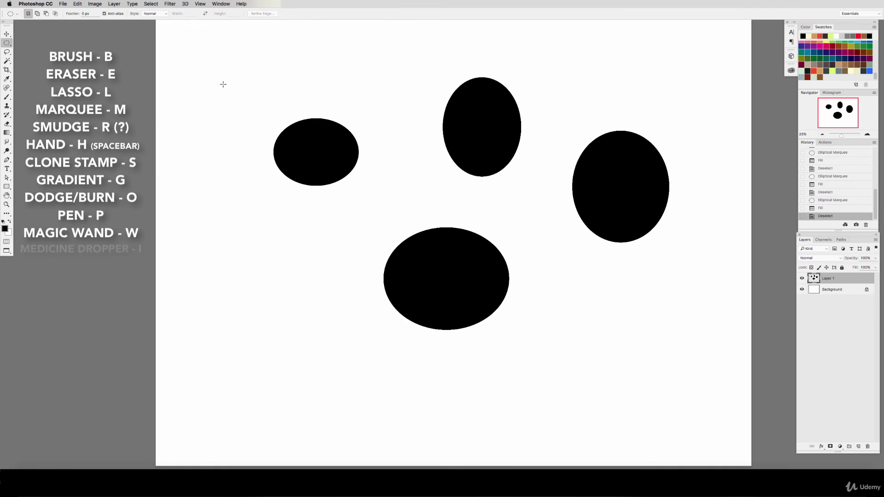
# Select the empty area around the black ellipses with the Magic Wand, fill it with red and deselect
pyautogui.click(8, 62)
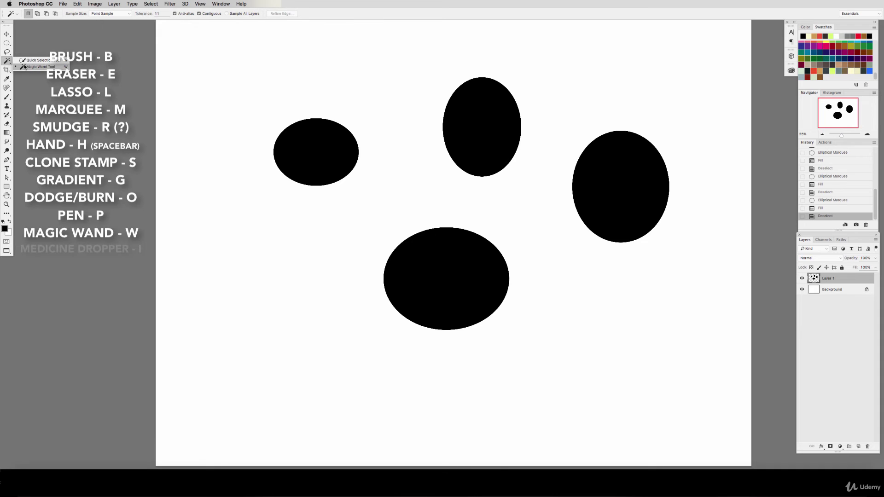
pyautogui.click(26, 65)
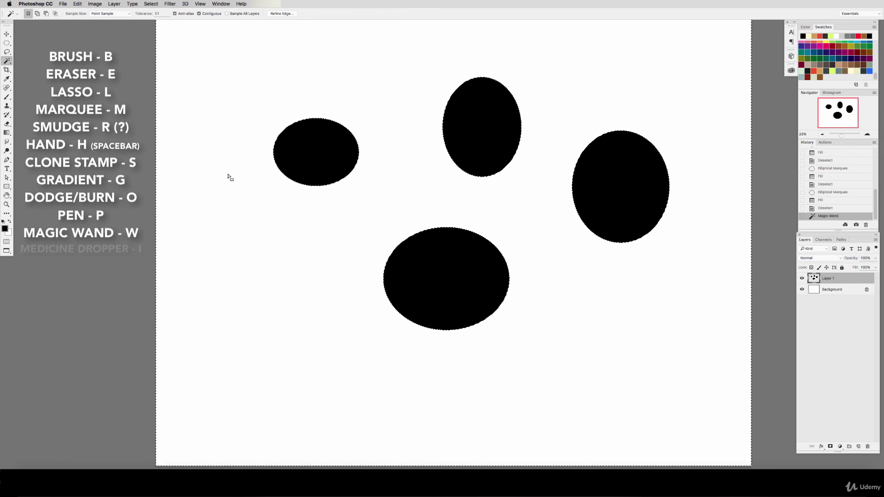
pyautogui.click(814, 70)
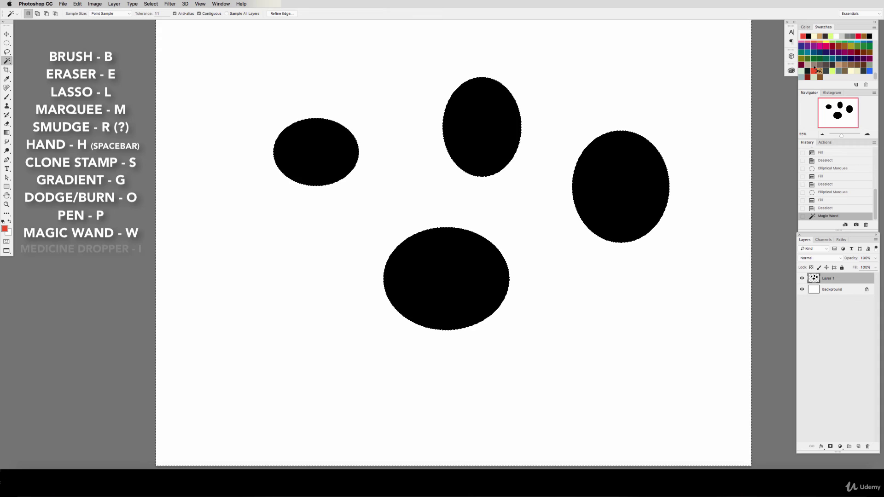
pyautogui.hotkey('alt', 'BackSpace')
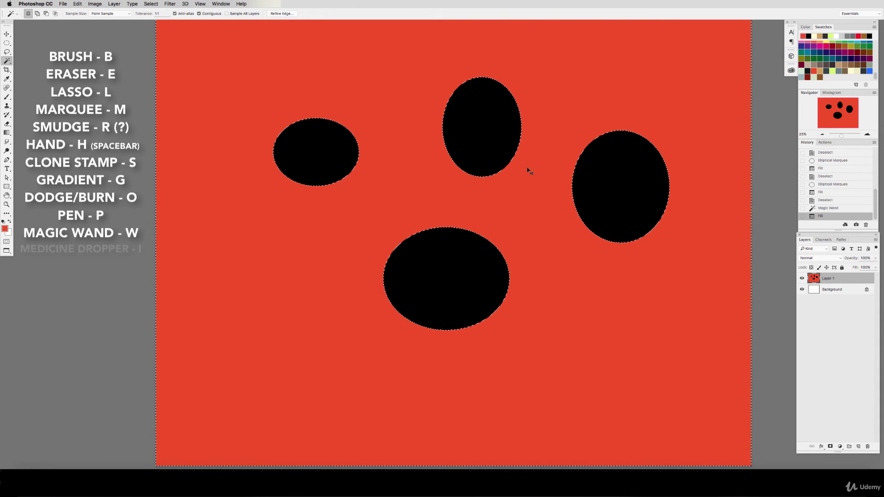
pyautogui.press('super+d')
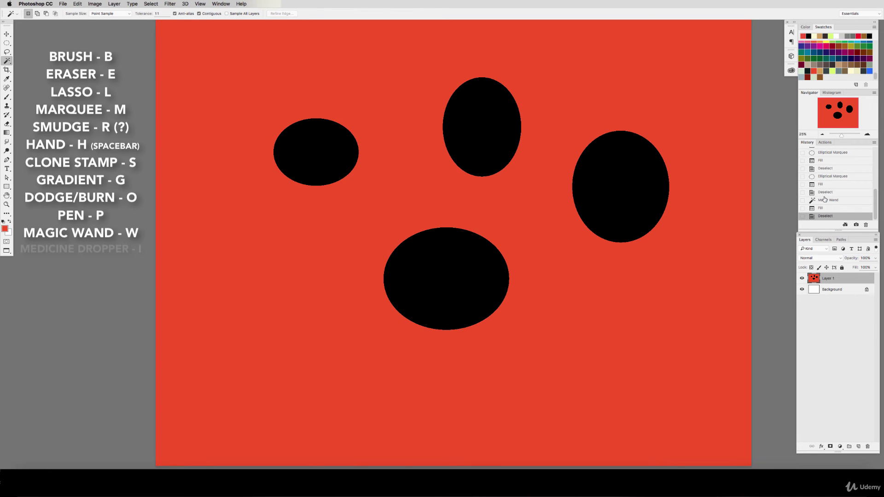
# Revert the document history to the deselected state before the Magic Wand selection and red fill
pyautogui.click(825, 177)
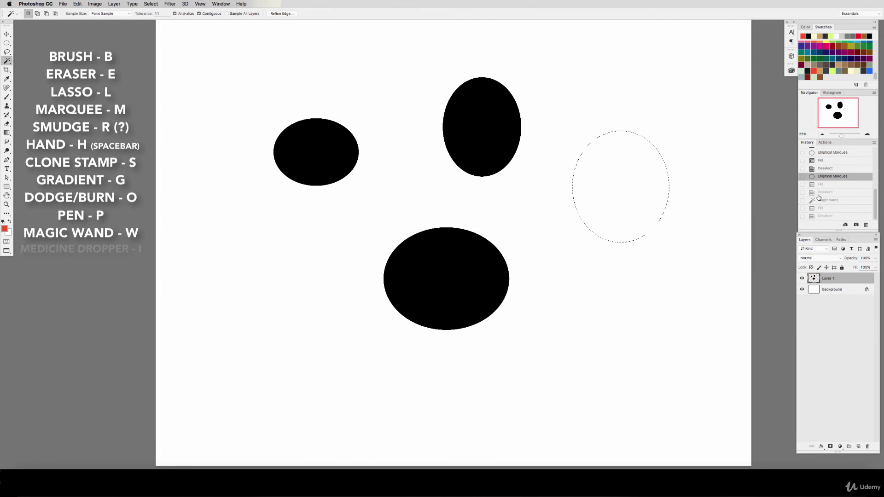
pyautogui.click(821, 184)
pyautogui.click(827, 193)
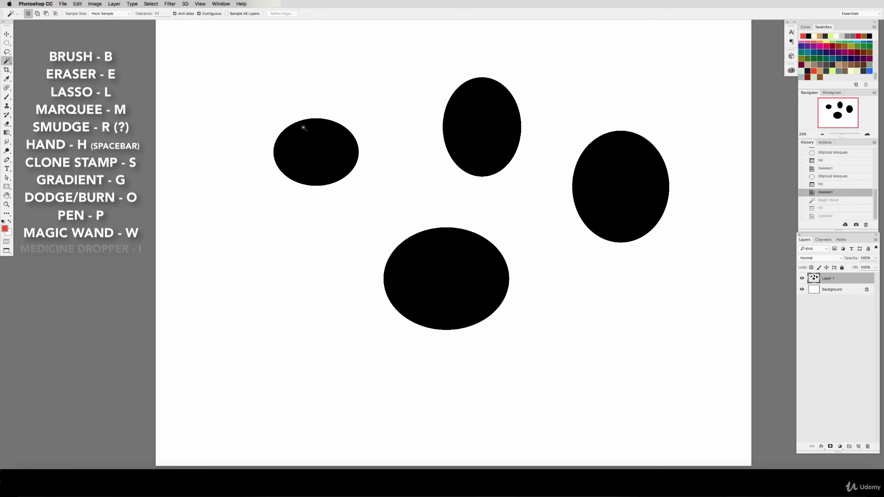
# Select all four black ellipses with the Magic Wand, adding each one to the selection
pyautogui.click(328, 148)
pyautogui.keyDown('shift'); pyautogui.click(487, 130); pyautogui.keyUp('shift')
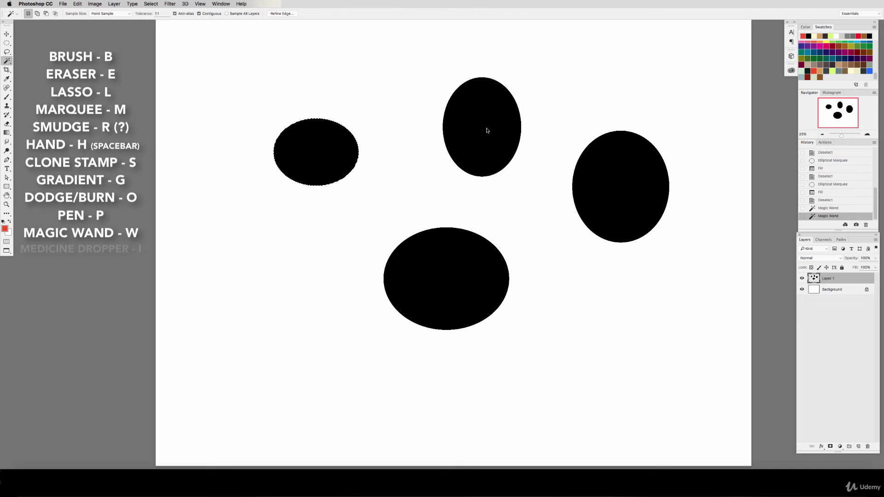
pyautogui.keyDown('shift'); pyautogui.click(624, 178); pyautogui.keyUp('shift')
pyautogui.keyDown('shift'); pyautogui.click(464, 272); pyautogui.keyUp('shift')
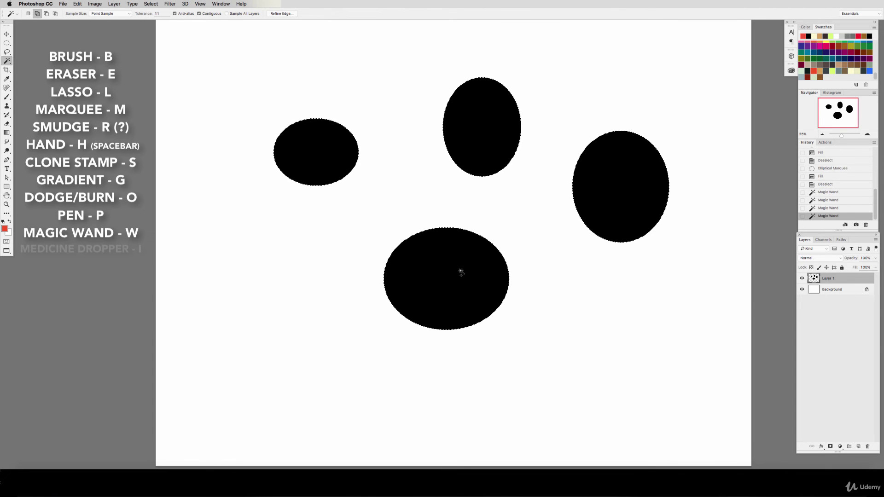
pyautogui.press('alt')
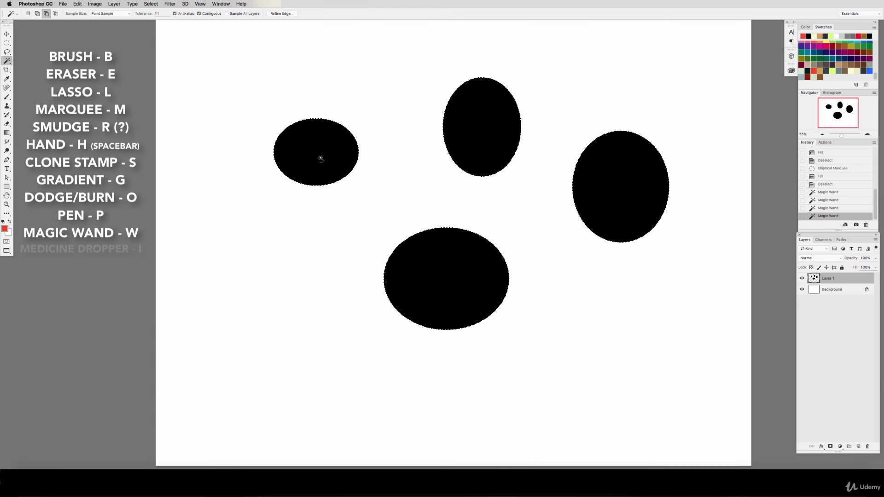
# Subtract the far-left and upper-centre ellipses from the Magic Wand selection, try a red fill on the remaining two, undo it and deselect
pyautogui.keyDown('alt'); pyautogui.click(318, 154); pyautogui.keyUp('alt')
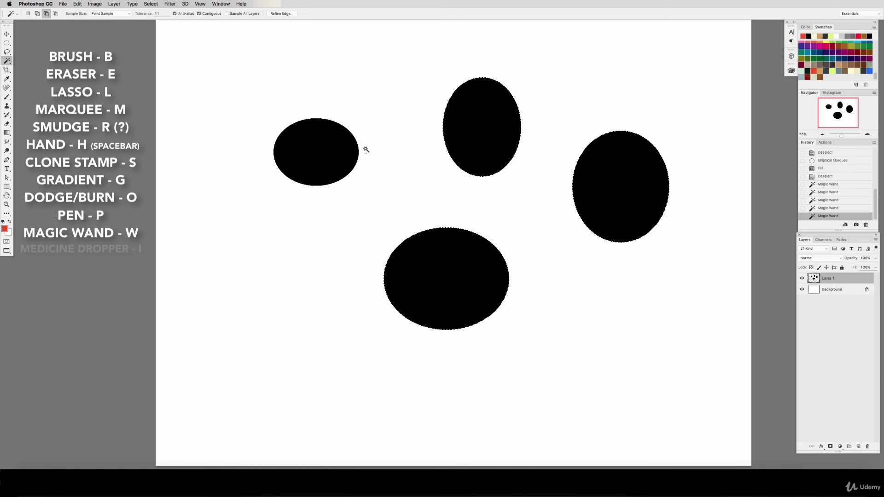
pyautogui.keyDown('alt'); pyautogui.click(484, 132); pyautogui.keyUp('alt')
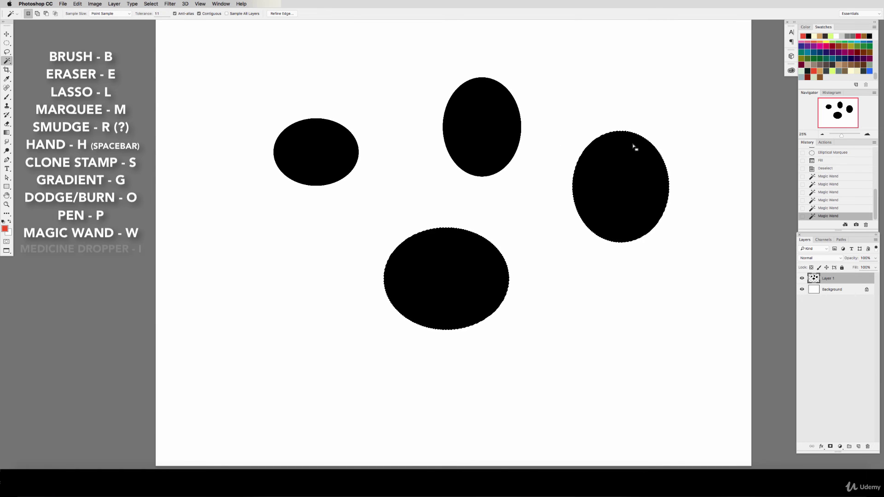
pyautogui.hotkey('alt', 'BackSpace')
pyautogui.press('super+z')
pyautogui.press('super+d')
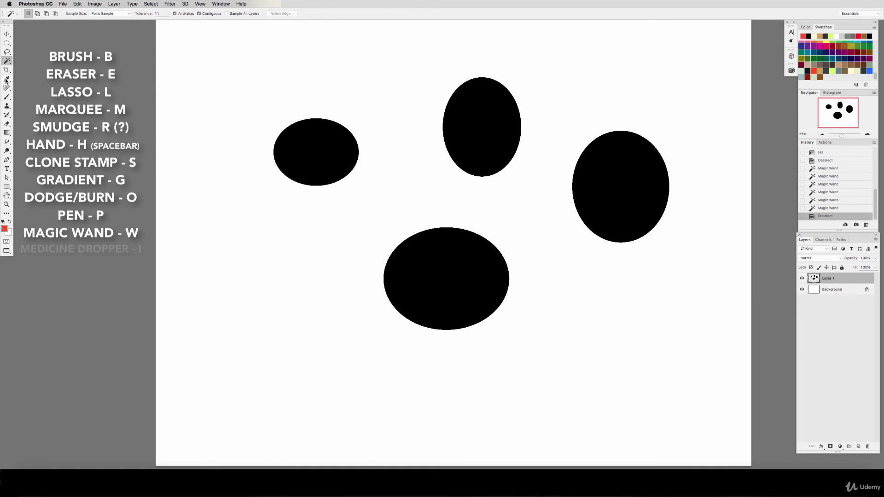
# Select the wide lower ellipse and the far-right ellipse with the Magic Wand, fill both with dark teal blue and deselect
pyautogui.click(6, 80)
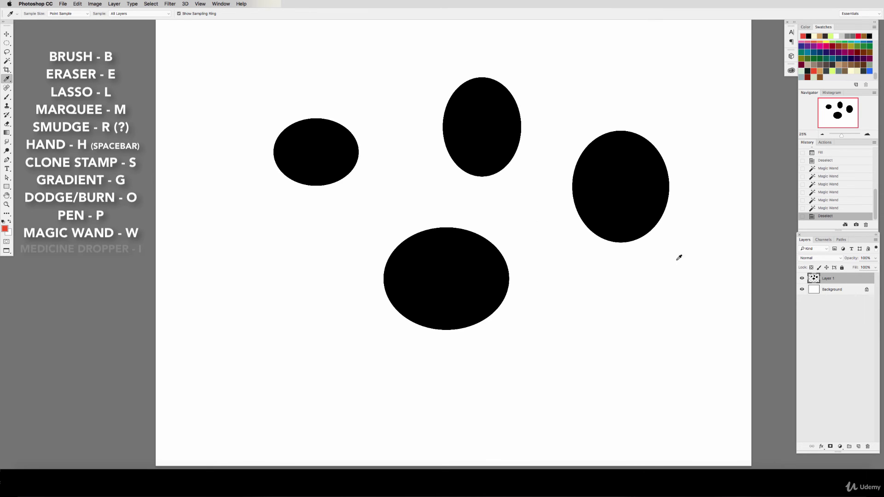
pyautogui.press('w')
pyautogui.click(460, 271)
pyautogui.keyDown('shift'); pyautogui.click(616, 189); pyautogui.keyUp('shift')
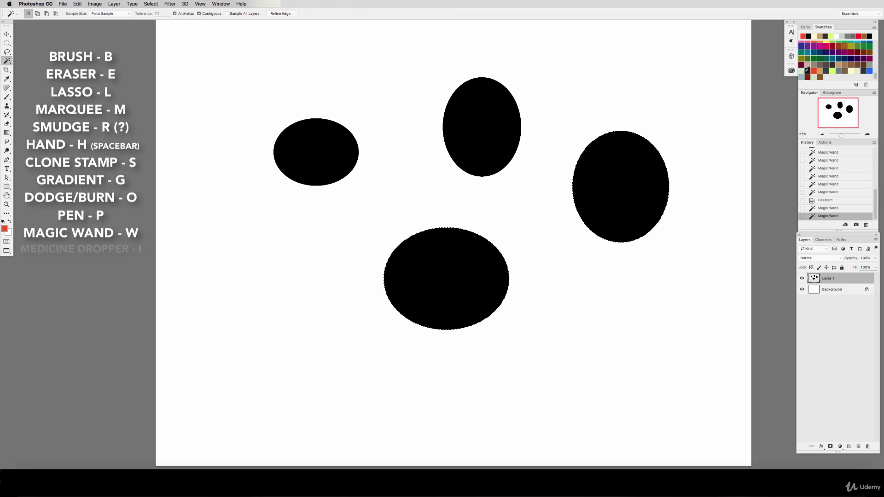
pyautogui.click(829, 52)
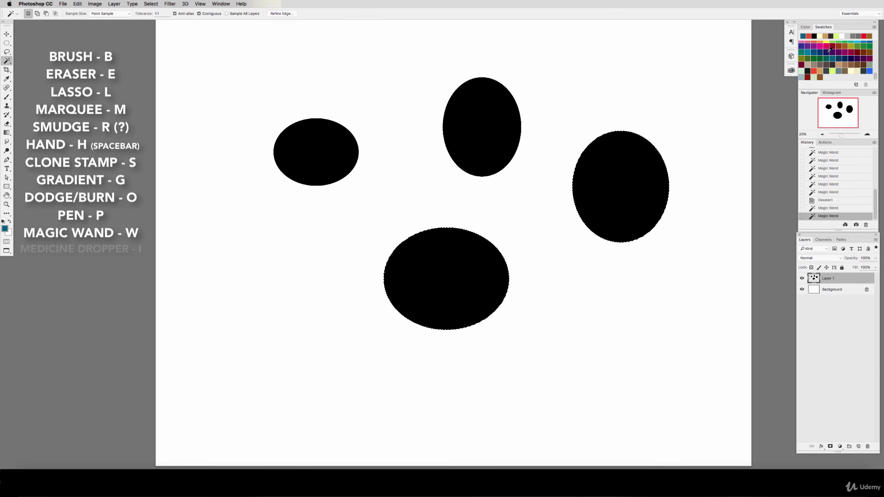
pyautogui.hotkey('alt', 'BackSpace')
pyautogui.press('super+d')
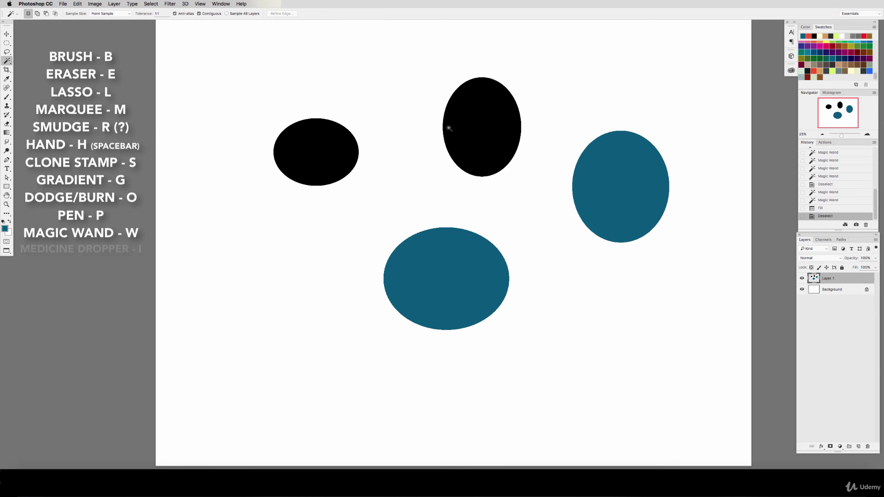
# Sample the teal of the wide lower ellipse with the Eyedropper and inspect it in the foreground Color Picker
pyautogui.press('b')
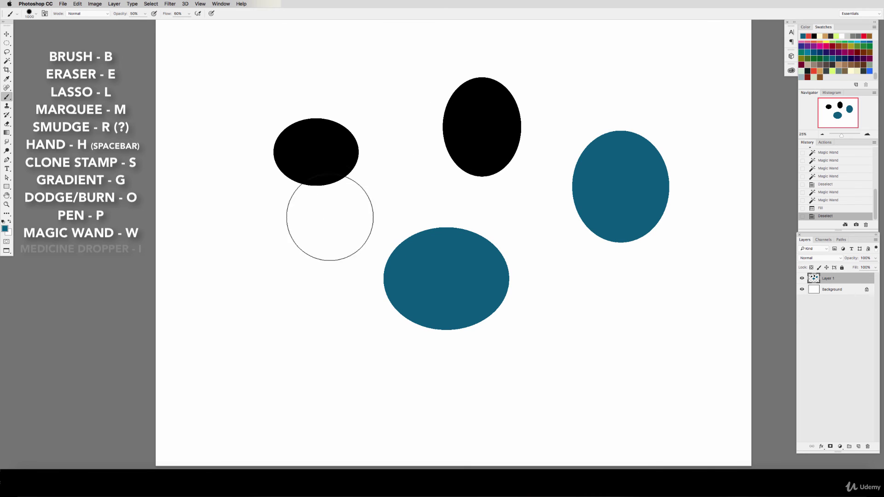
pyautogui.press('i')
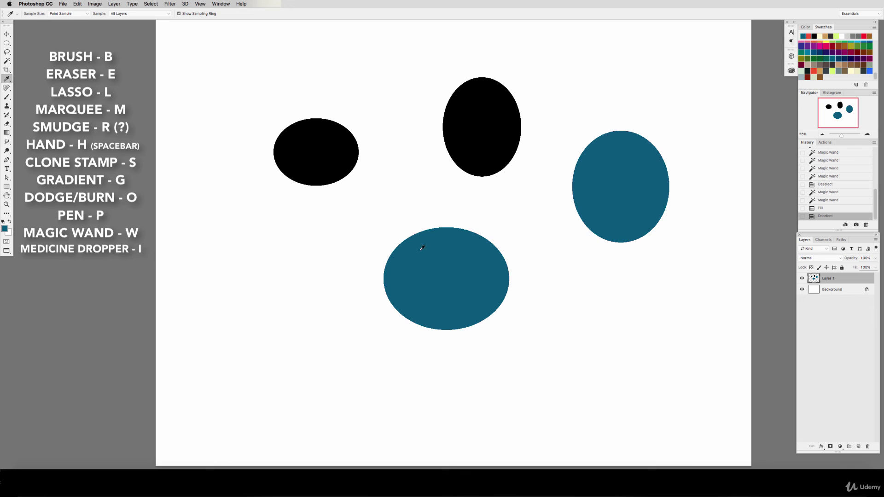
pyautogui.click(447, 257)
pyautogui.click(5, 231)
pyautogui.moveTo(317, 128); pyautogui.dragTo(258, 260)
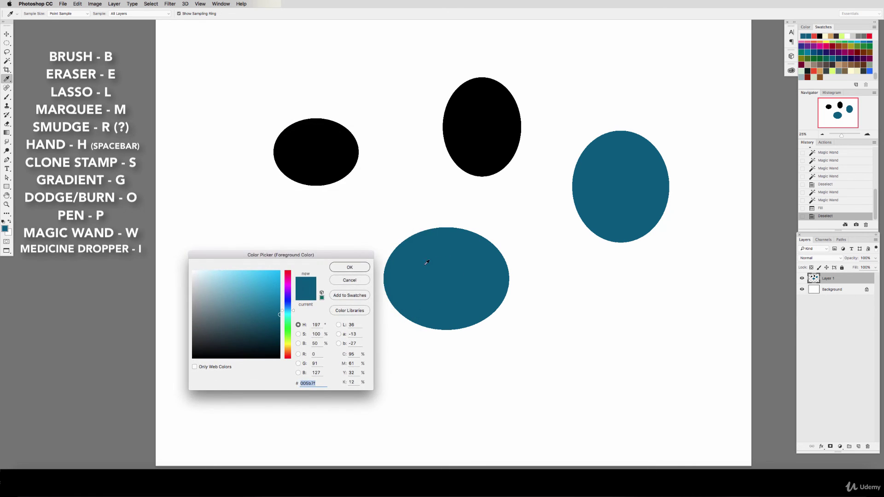
pyautogui.click(344, 280)
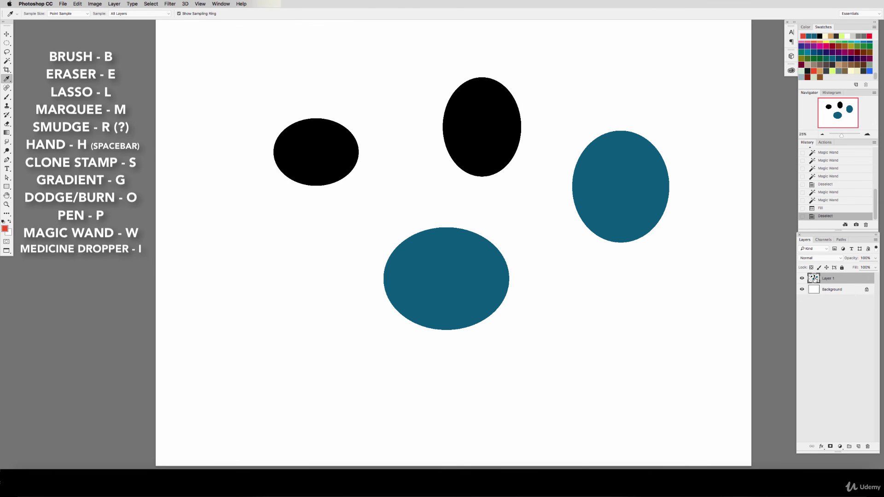
# Load Layer 1's contents as a selection and paint the upper-centre ellipse red with a 700 px brush at 100% opacity
pyautogui.keyDown('super'); pyautogui.click(814, 278); pyautogui.keyUp('super')
pyautogui.press('b')
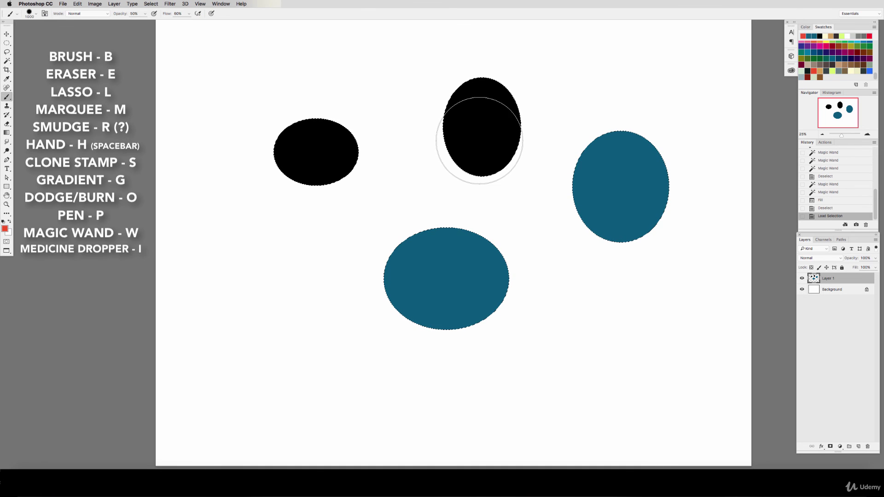
pyautogui.press('[')
pyautogui.press('[')
pyautogui.press('[')
pyautogui.press('0')
pyautogui.moveTo(469, 85); pyautogui.dragTo(512, 86)
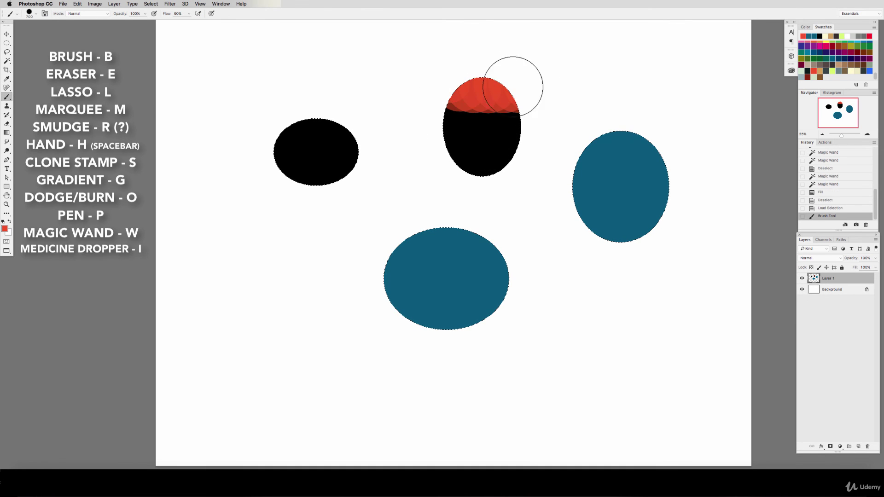
pyautogui.moveTo(456, 109); pyautogui.dragTo(534, 111)
pyautogui.moveTo(454, 133); pyautogui.dragTo(516, 136)
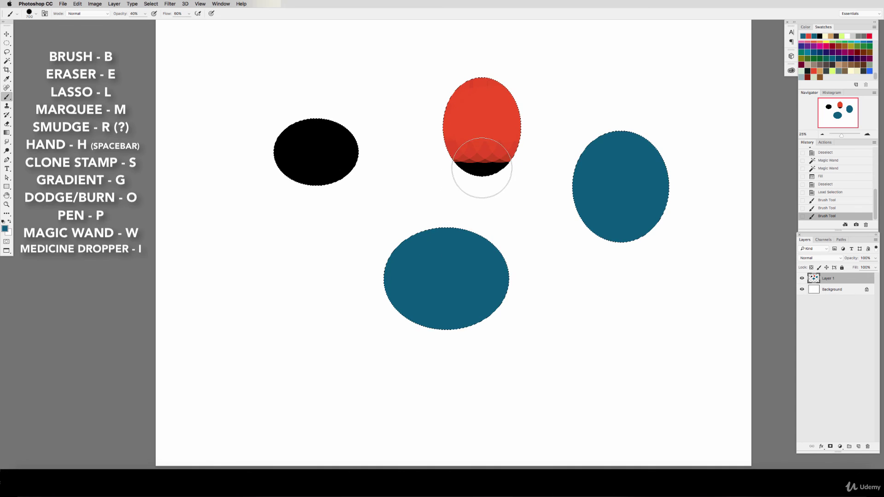
# Blend teal over the lower part of the red ellipse with the Brush at 40% opacity and 30% flow
pyautogui.moveTo(514, 151)
pyautogui.mouseDown()
pyautogui.moveTo(455, 147)
pyautogui.moveTo(466, 115)
pyautogui.moveTo(470, 158)
pyautogui.moveTo(512, 123)
pyautogui.mouseUp()
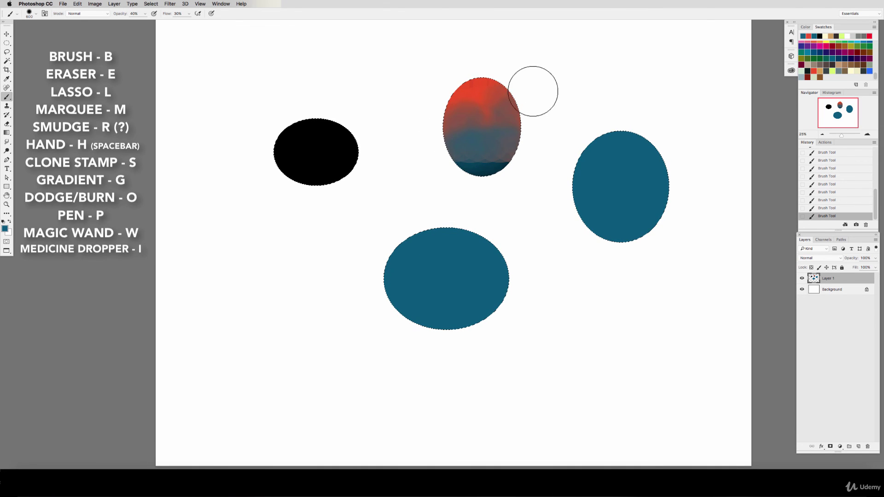
# Sample a muted red from the blended ellipse and compare its red, grey-blue and dark teal tones in the foreground Color Picker
pyautogui.click(7, 78)
pyautogui.click(500, 106)
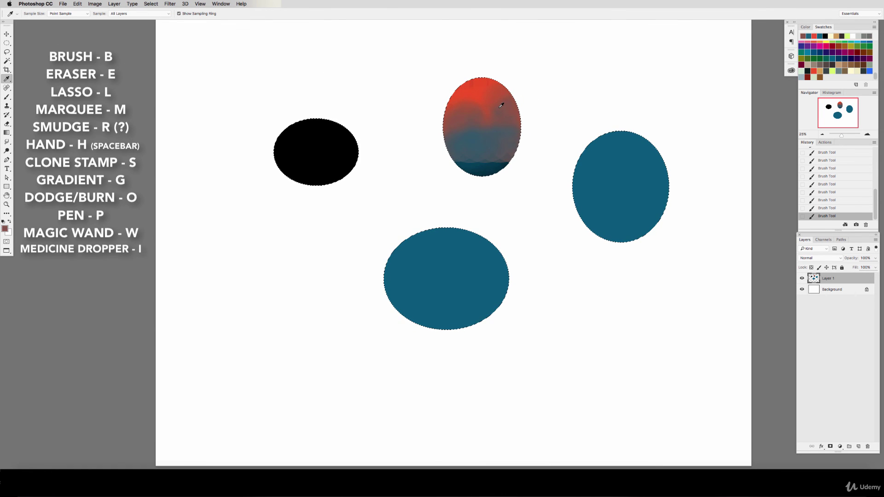
pyautogui.click(4, 229)
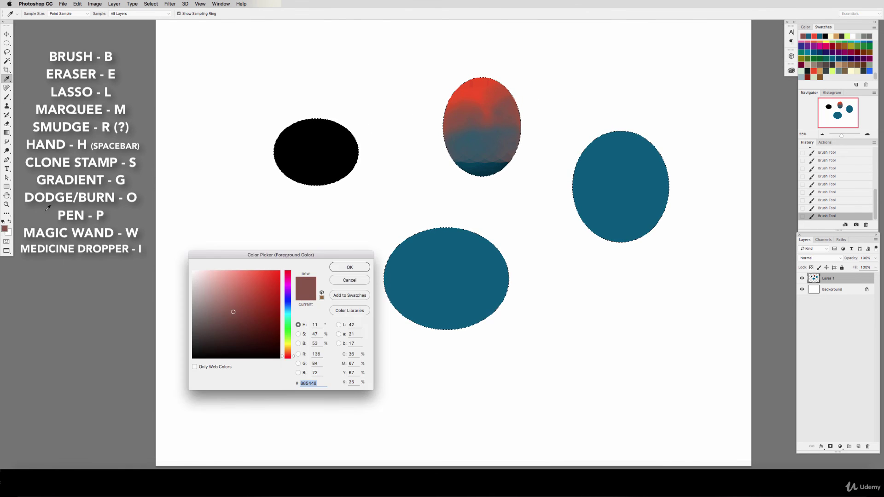
pyautogui.click(486, 90)
pyautogui.moveTo(343, 251); pyautogui.dragTo(383, 82)
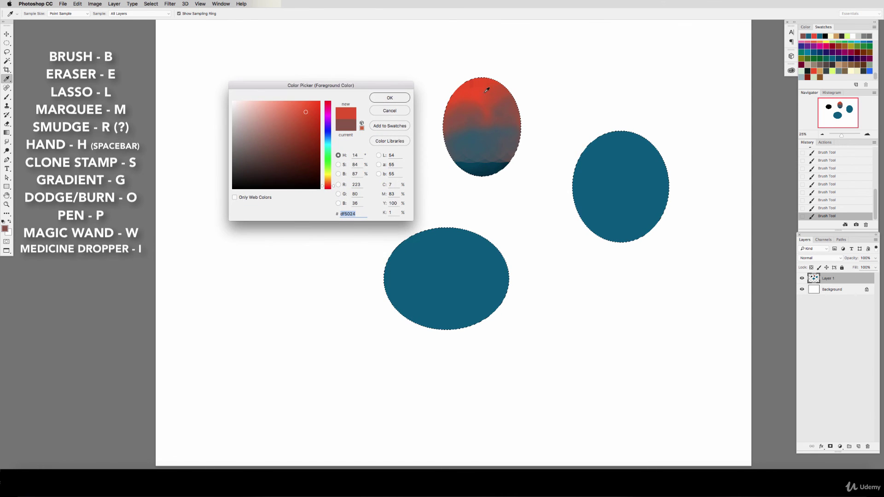
pyautogui.moveTo(481, 114)
pyautogui.mouseDown()
pyautogui.moveTo(475, 109)
pyautogui.moveTo(497, 134)
pyautogui.moveTo(472, 105)
pyautogui.moveTo(474, 87)
pyautogui.moveTo(487, 85)
pyautogui.moveTo(479, 108)
pyautogui.moveTo(487, 108)
pyautogui.mouseUp()
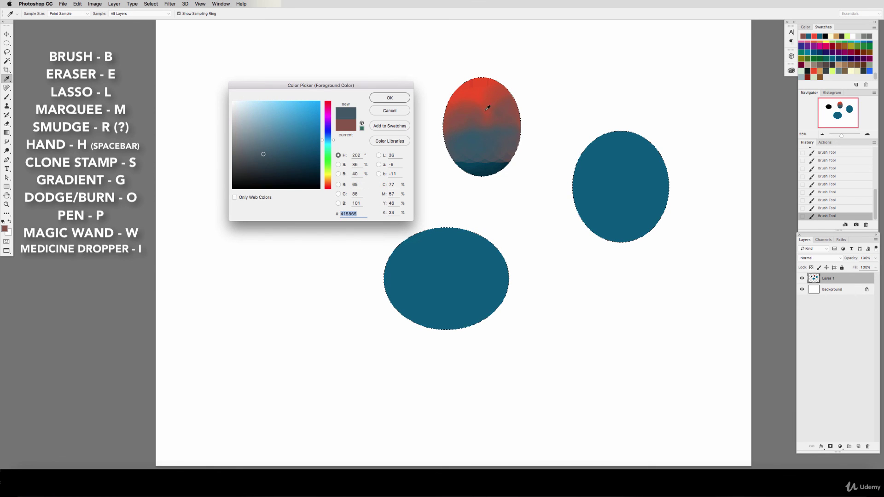
pyautogui.click(488, 152)
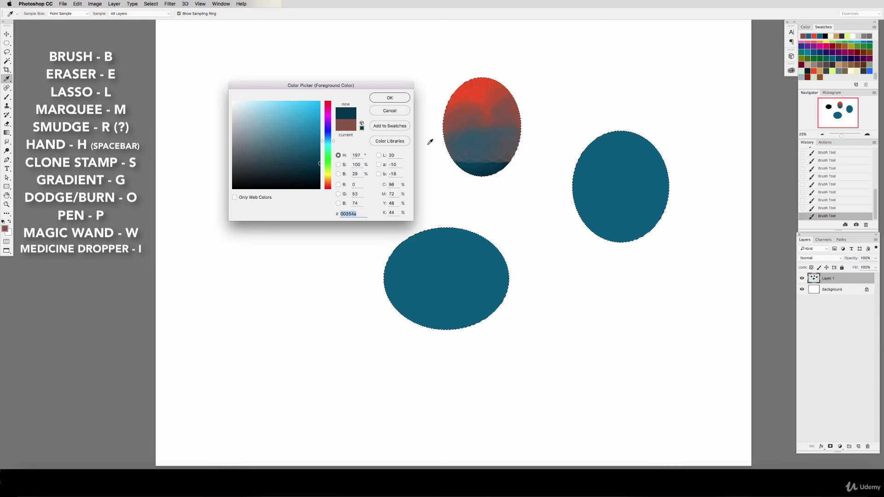
pyautogui.click(391, 111)
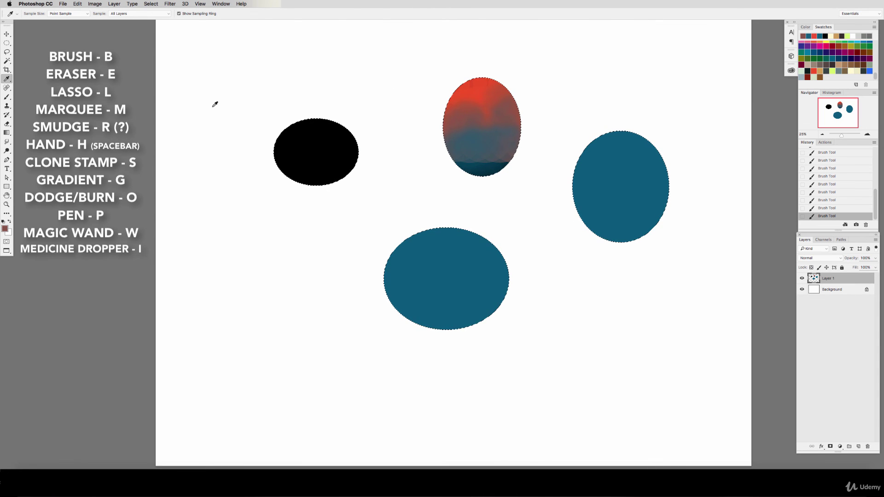
# Deselect and paint inside the blended ellipse at 100% opacity and flow, sampling dark teal and muted brown directly from it with the Brush
pyautogui.press('super+d')
pyautogui.press('b')
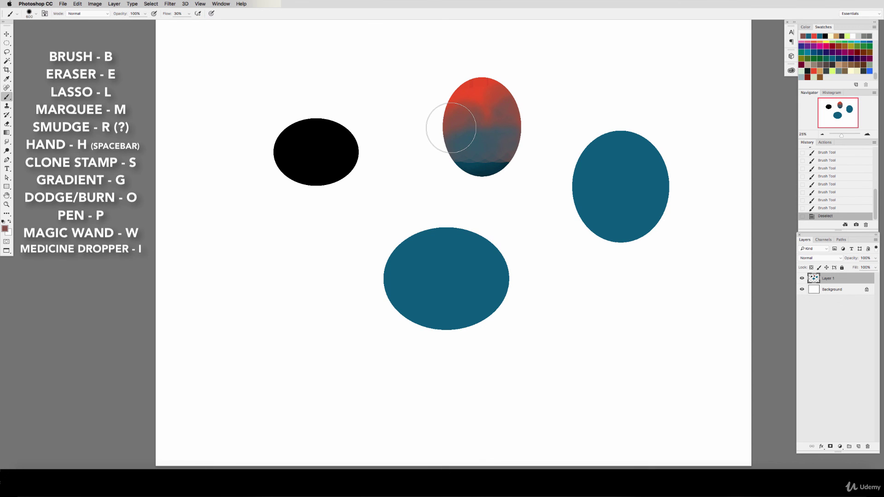
pyautogui.hotkey('shift', '0')
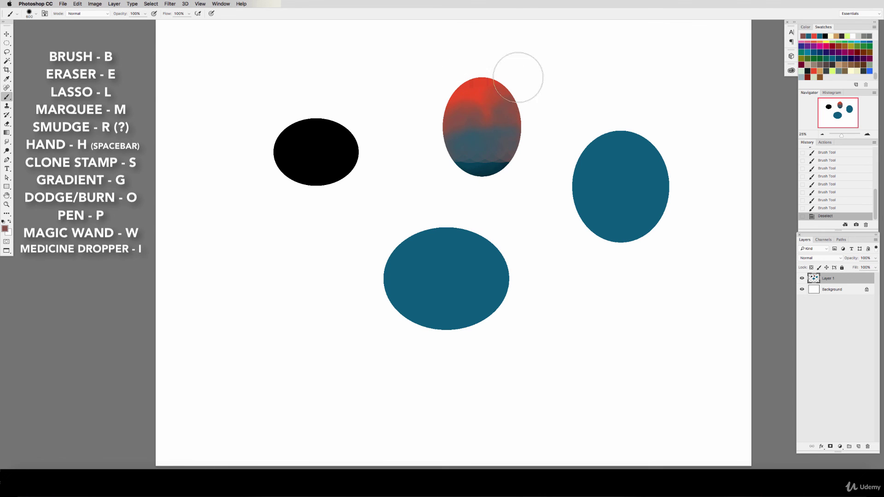
pyautogui.keyDown('alt'); pyautogui.click(481, 163); pyautogui.keyUp('alt')
pyautogui.moveTo(465, 123)
pyautogui.mouseDown()
pyautogui.moveTo(489, 124)
pyautogui.moveTo(500, 106)
pyautogui.moveTo(493, 109)
pyautogui.mouseUp()
pyautogui.keyDown('alt'); pyautogui.click(457, 113); pyautogui.keyUp('alt')
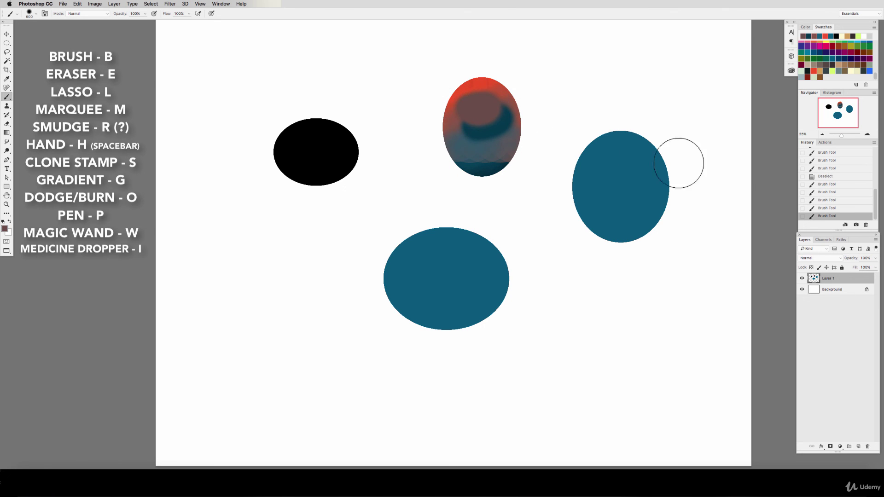
# Load Layer 1's contents as a selection
pyautogui.keyDown('super'); pyautogui.click(811, 282); pyautogui.keyUp('super')
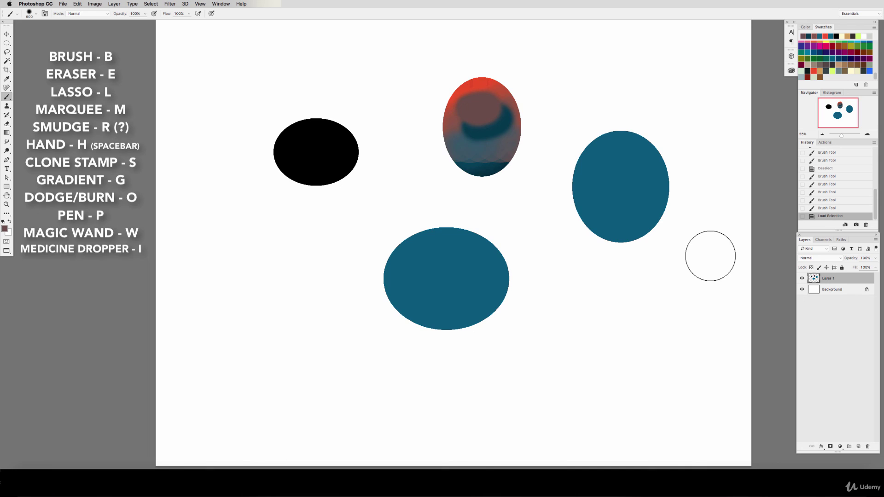